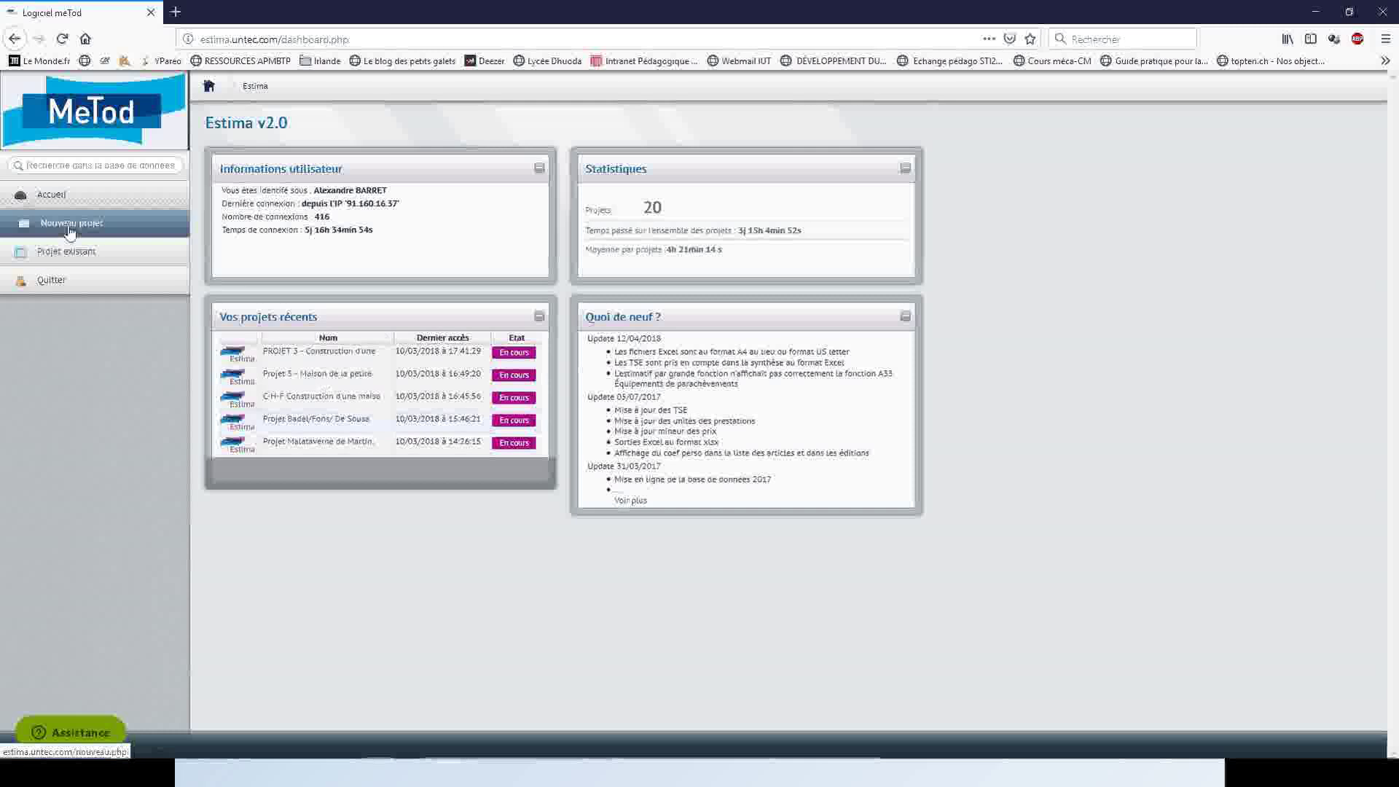
Create a new Estima project named "Construction d'un immeuble".
click(70, 231)
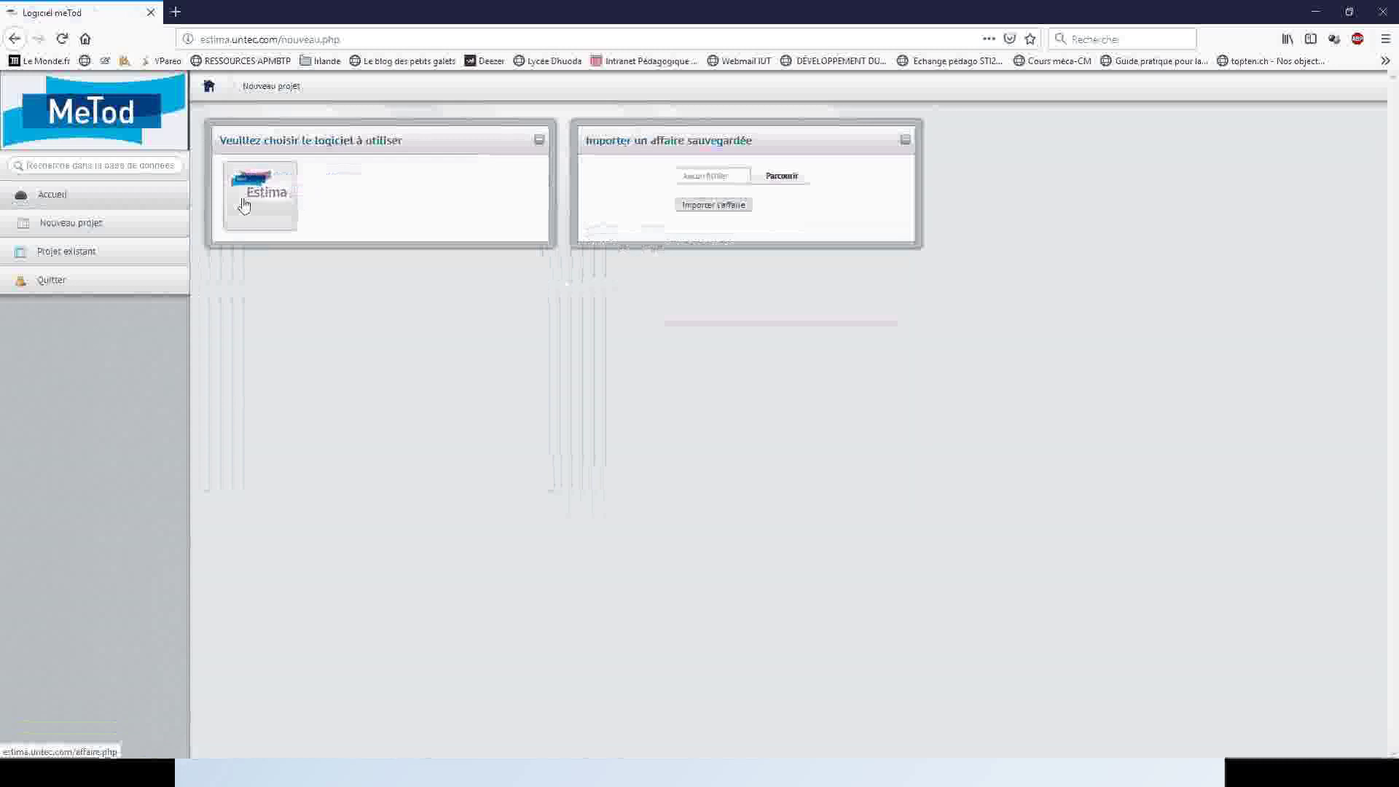
click(244, 207)
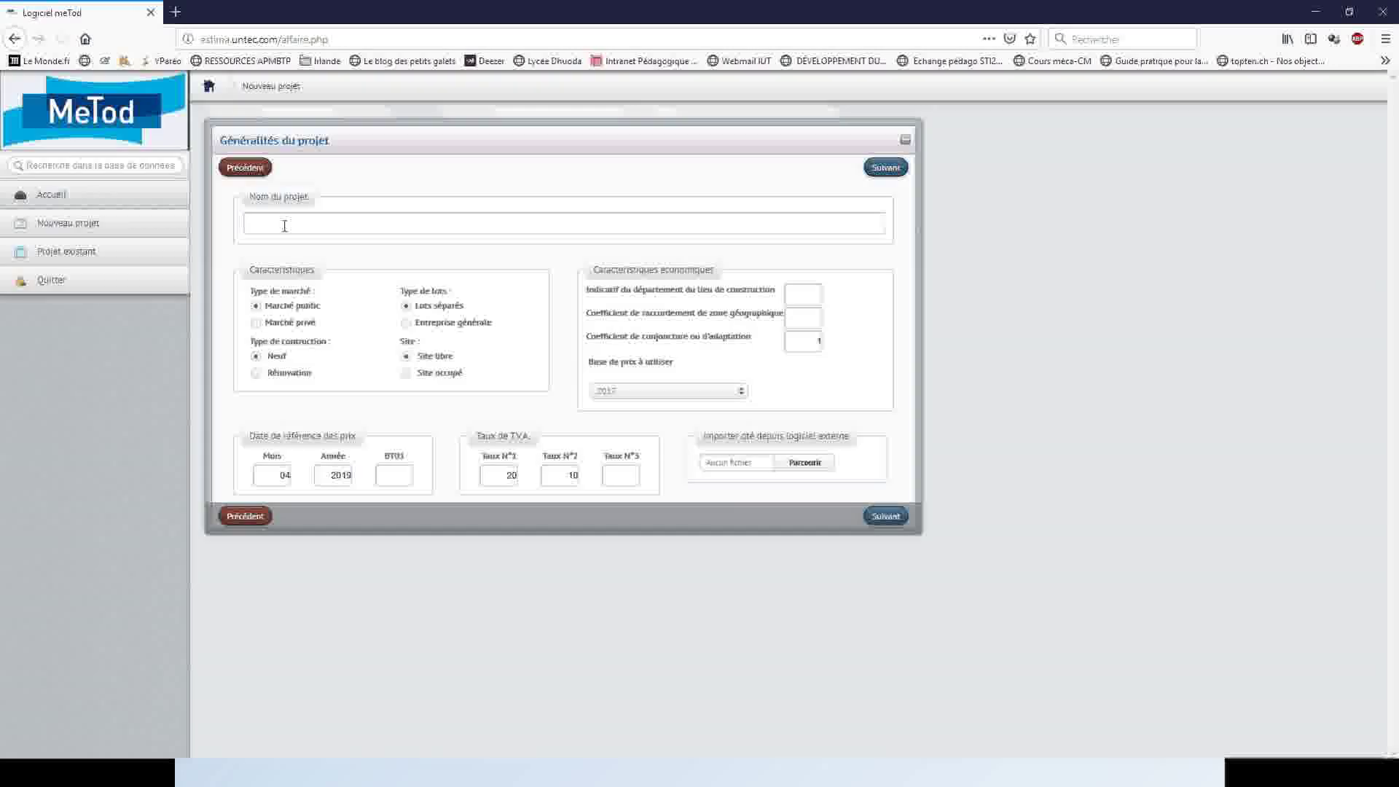
click(302, 231)
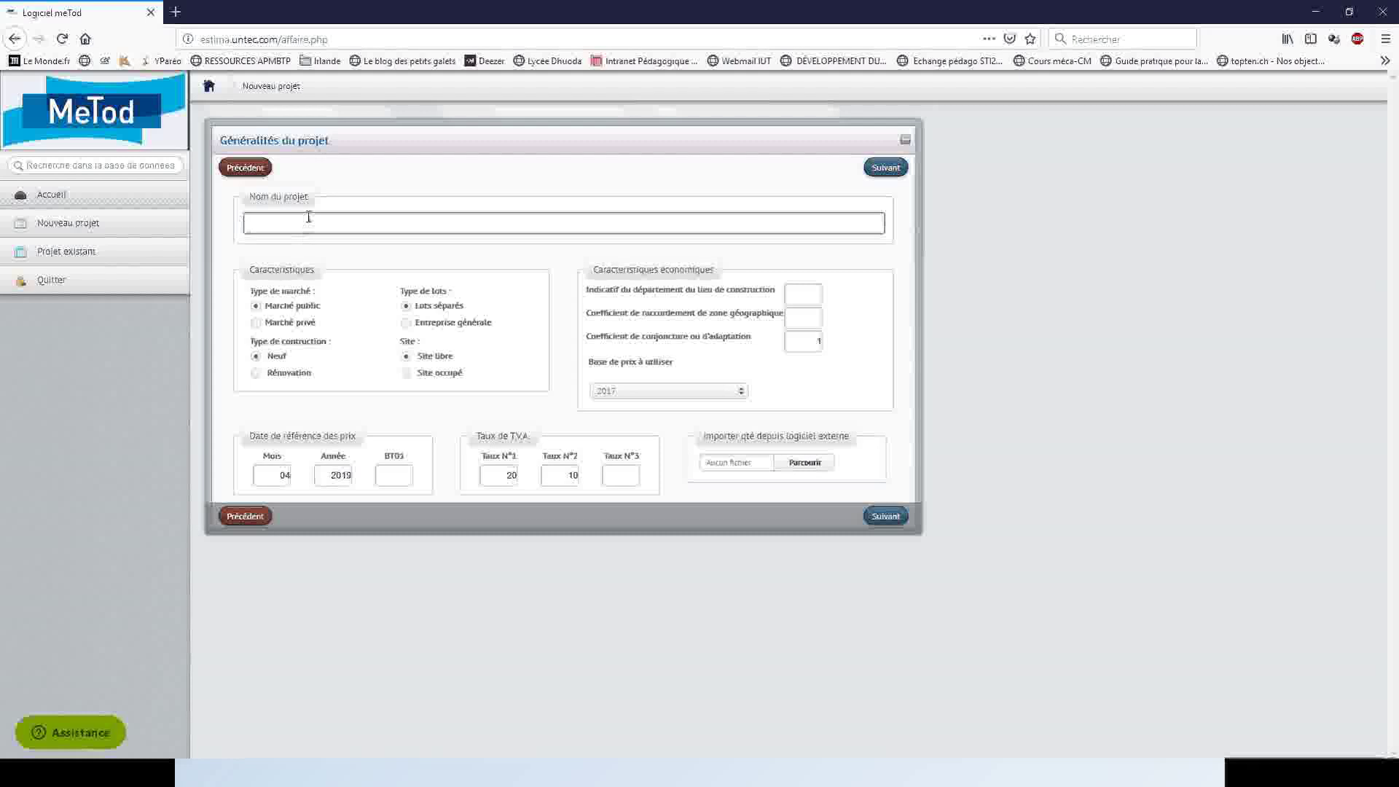
text(Construction d'un i)
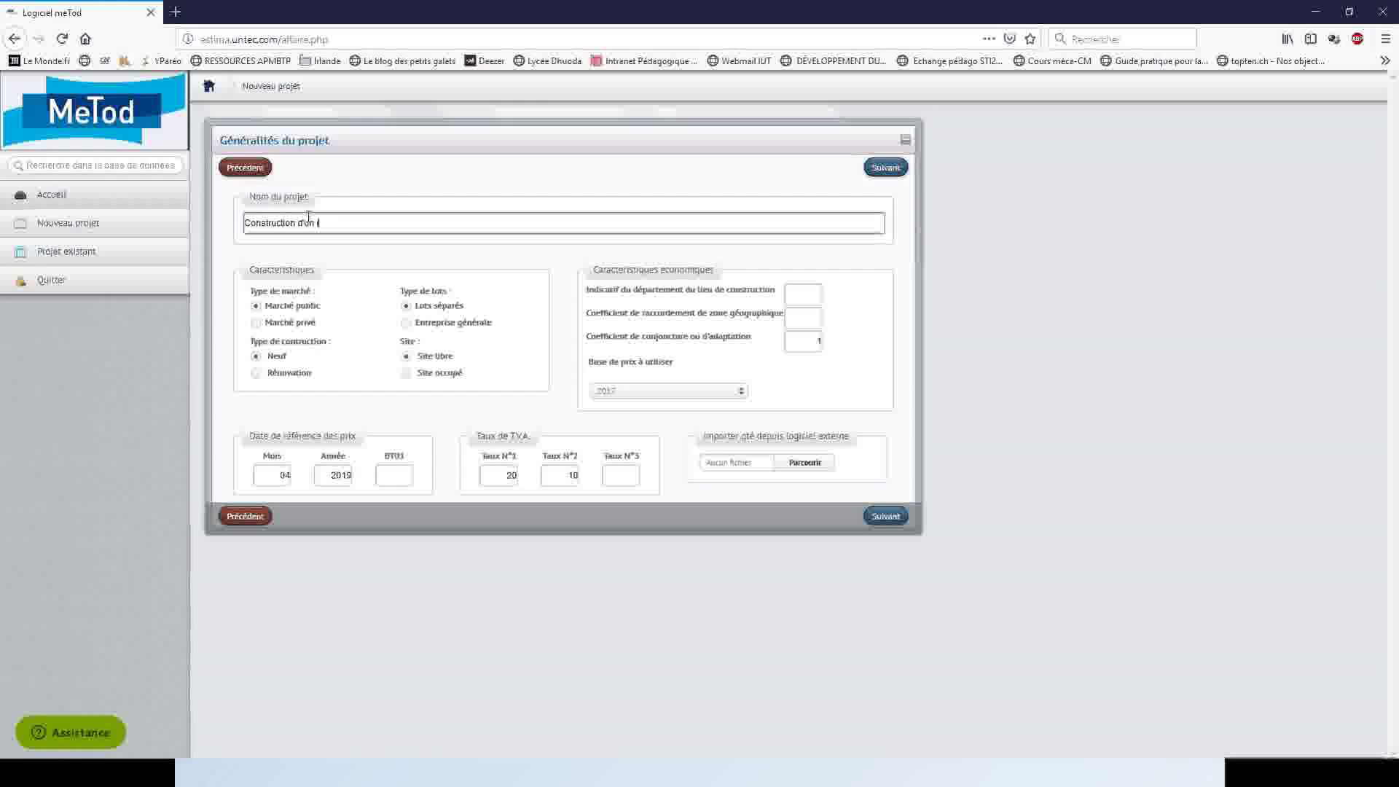
text(mmeuble)
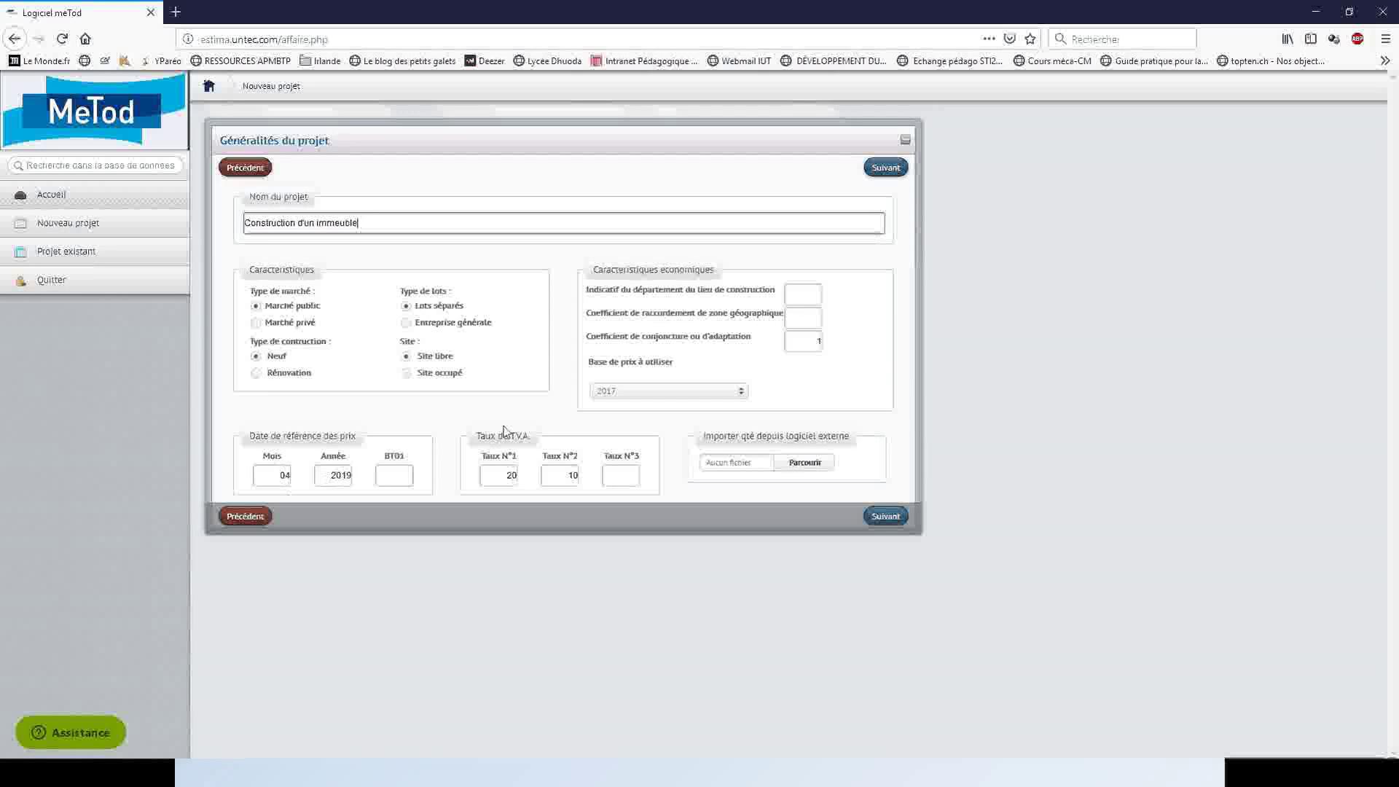
Set the construction department code to 30 with a geographic zone coefficient of 0.90, and try to continue to the next page.
click(810, 295)
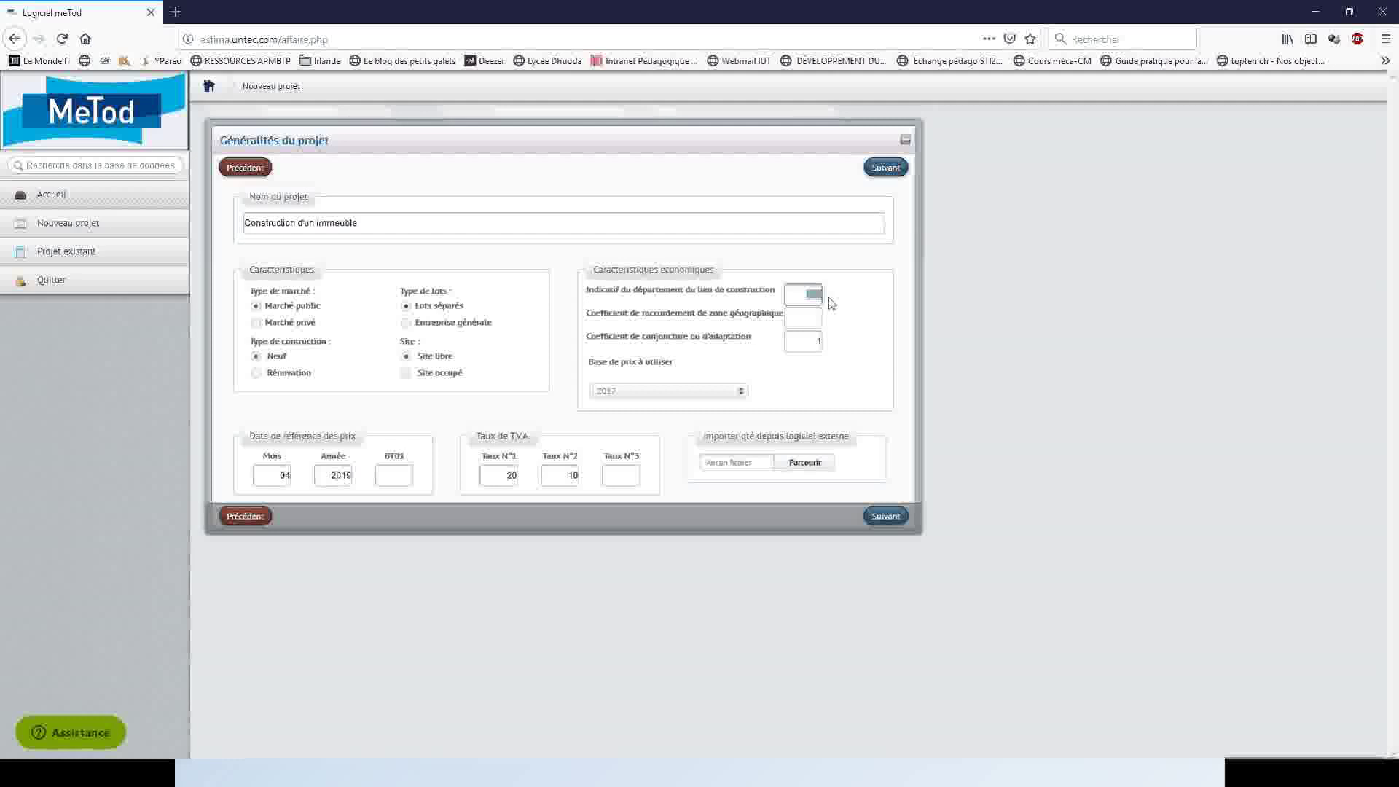
text(30)
key(Tab)
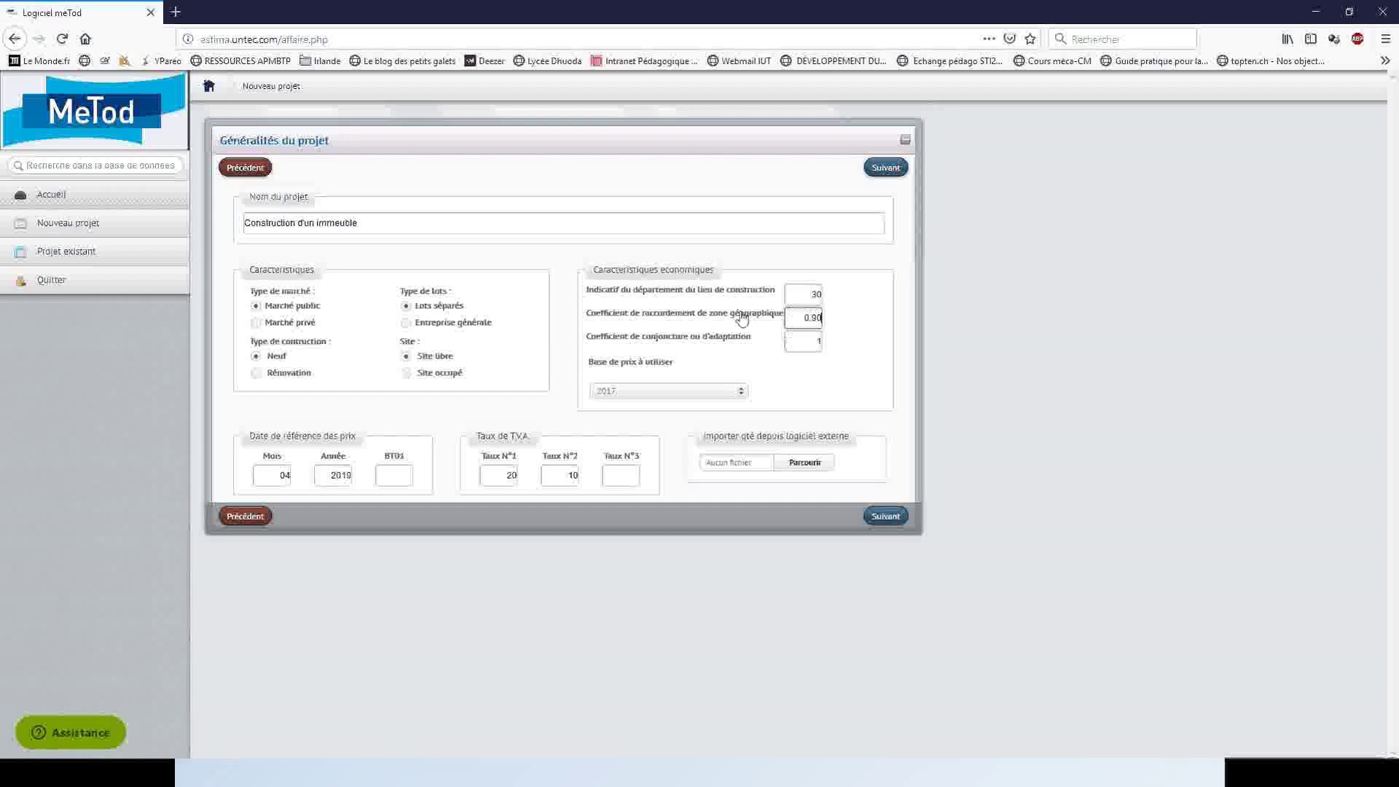
click(880, 514)
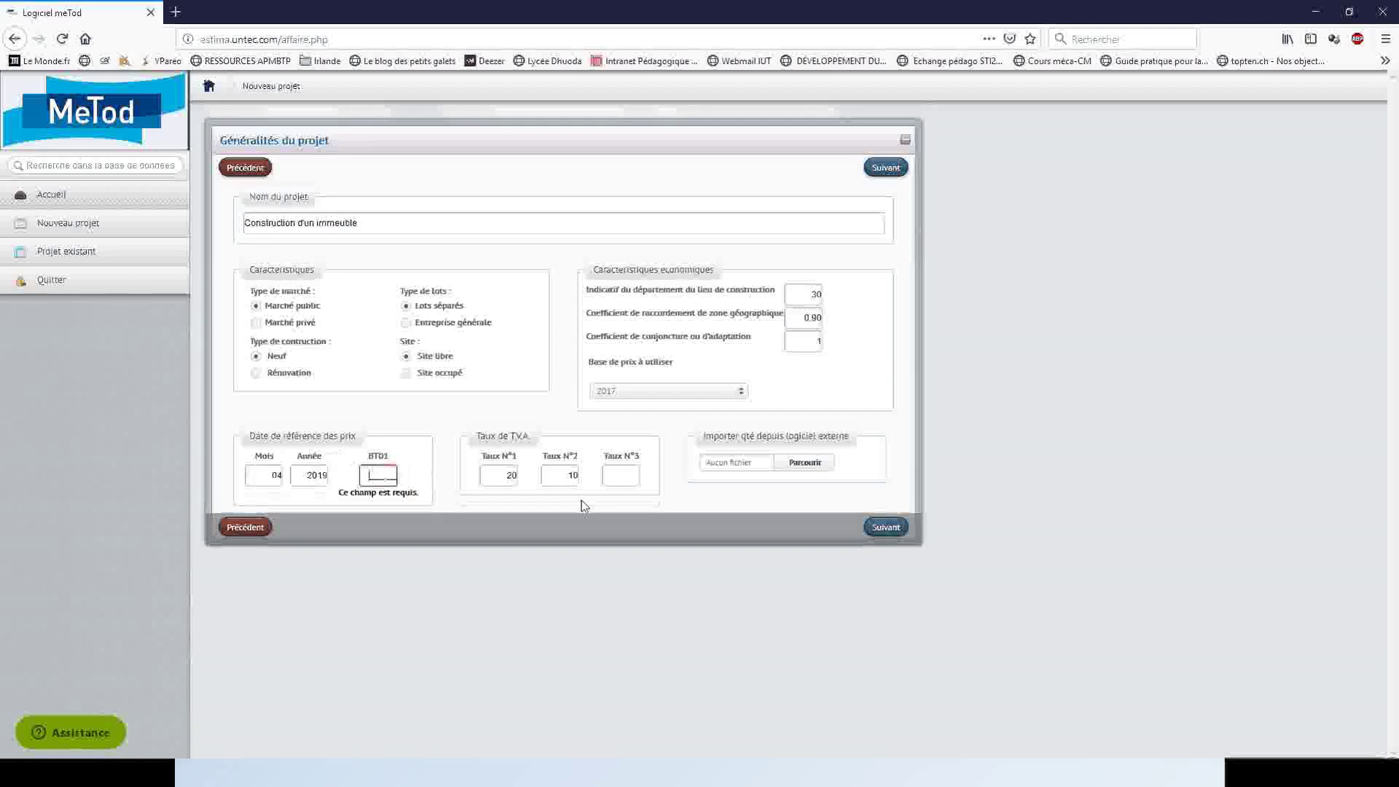
Search the web for "dernier bt01" in a separate browser tab.
key(alt+Tab)
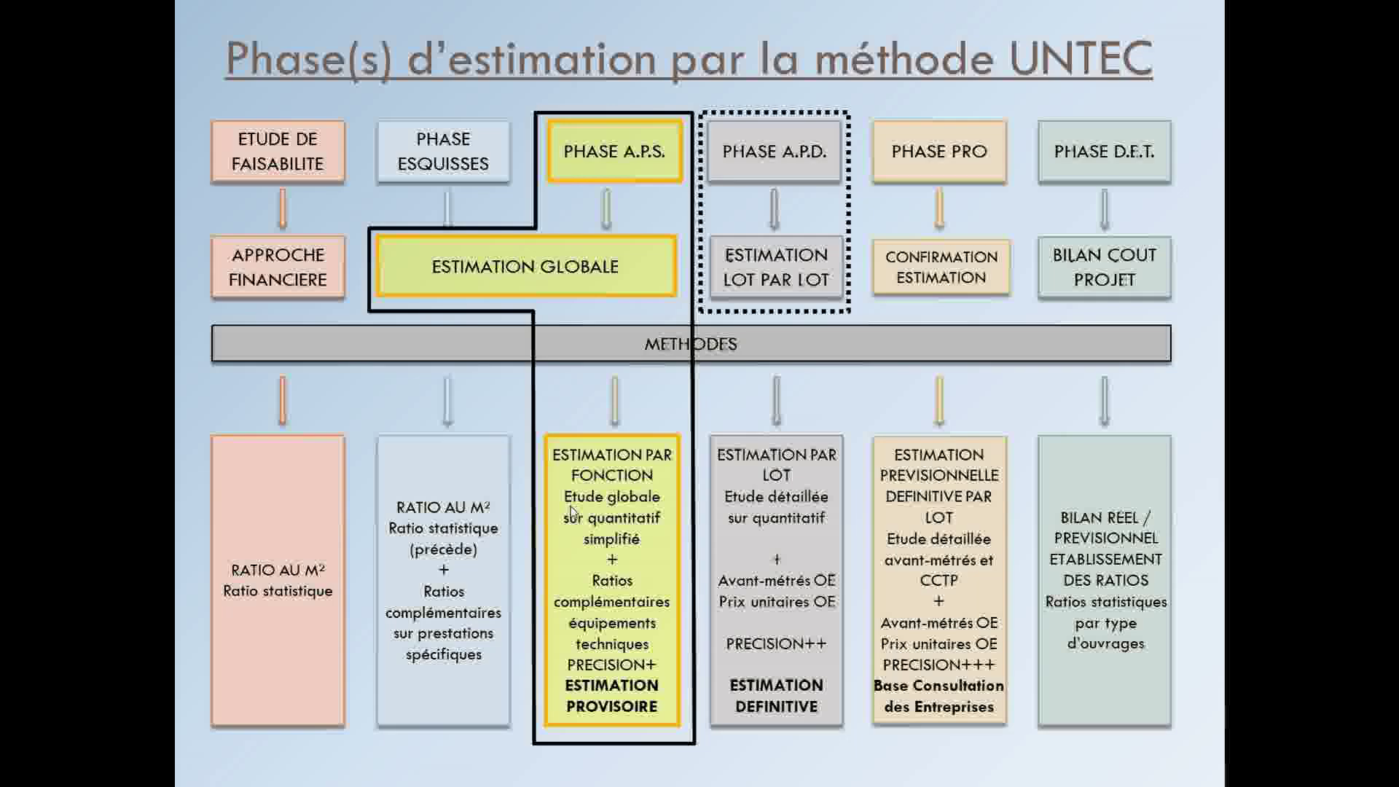
key(alt+Tab)
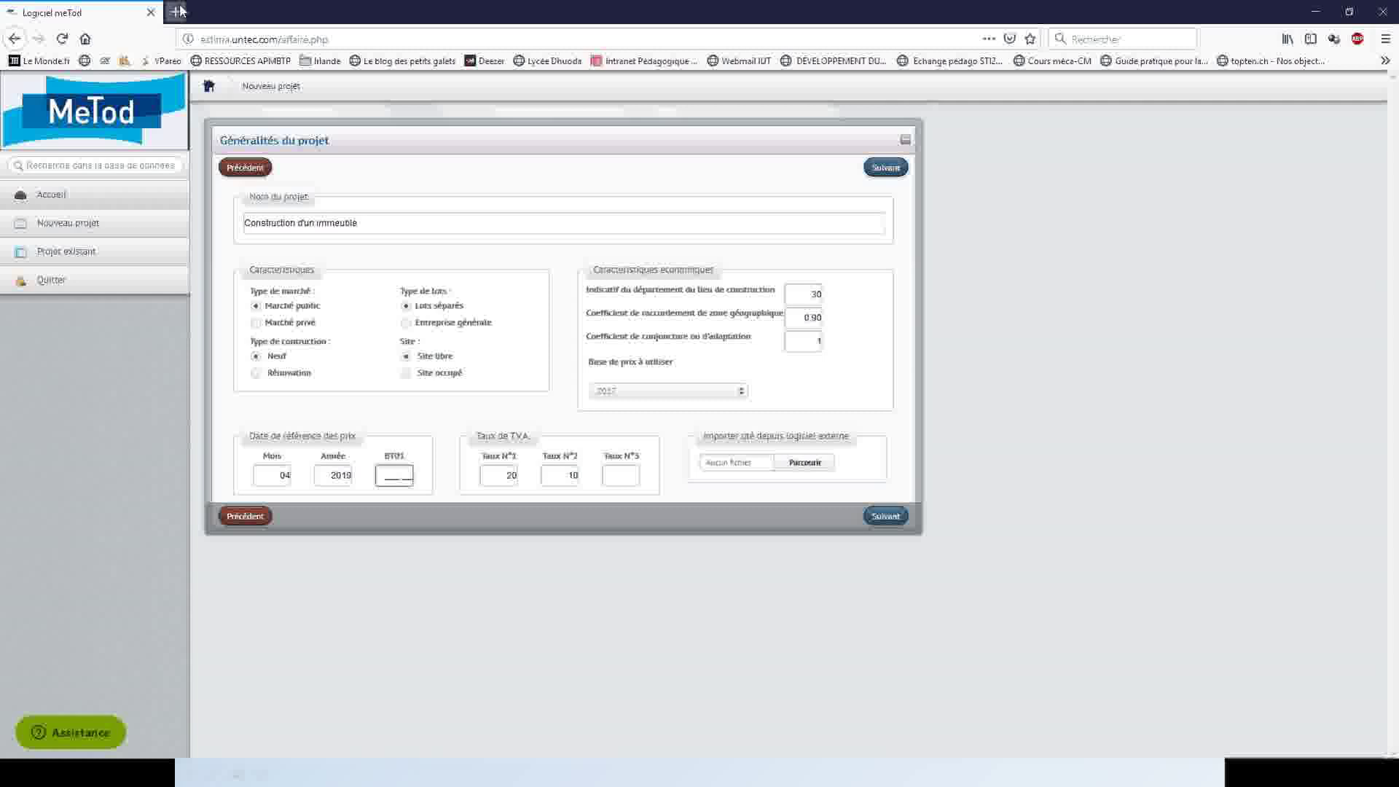
click(179, 12)
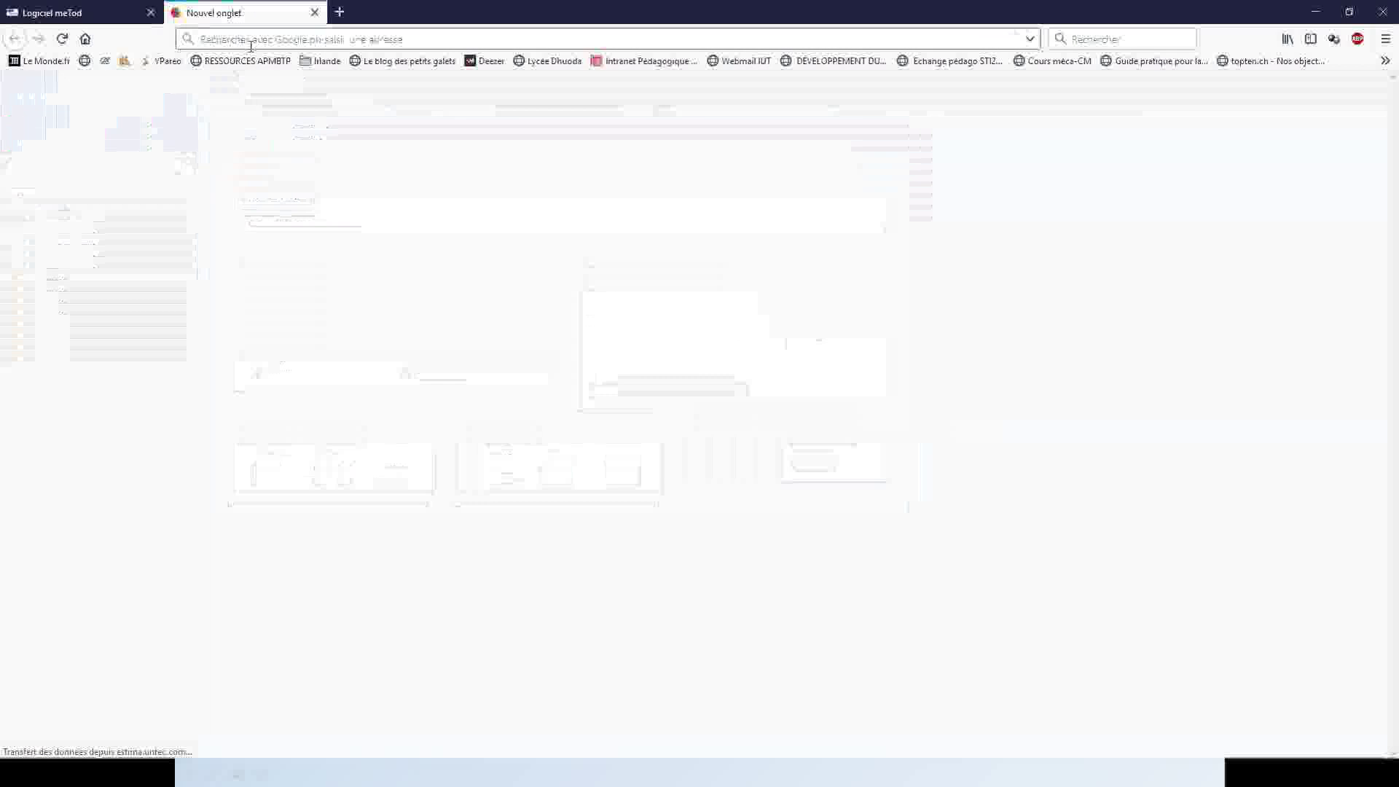
text(bt)
text(s1)
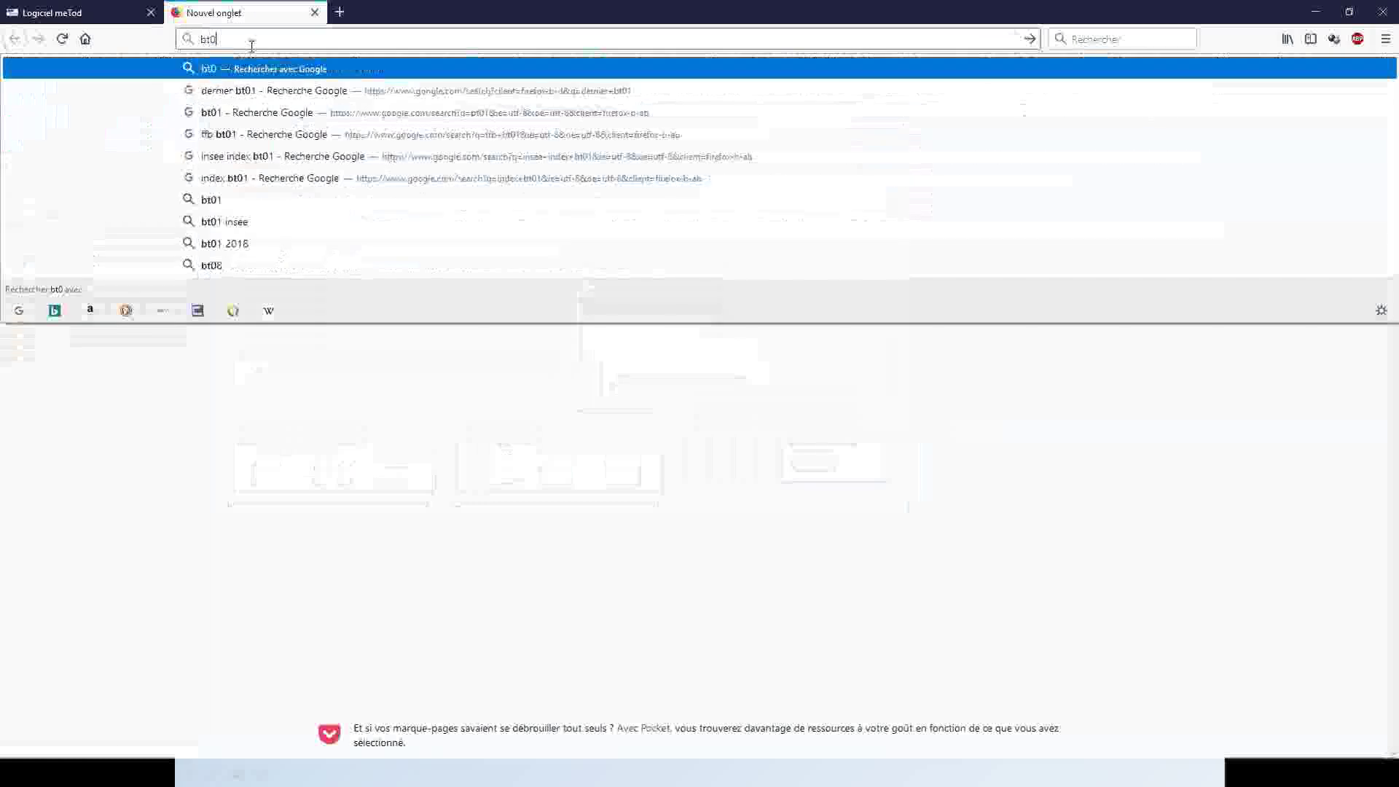
key(Return)
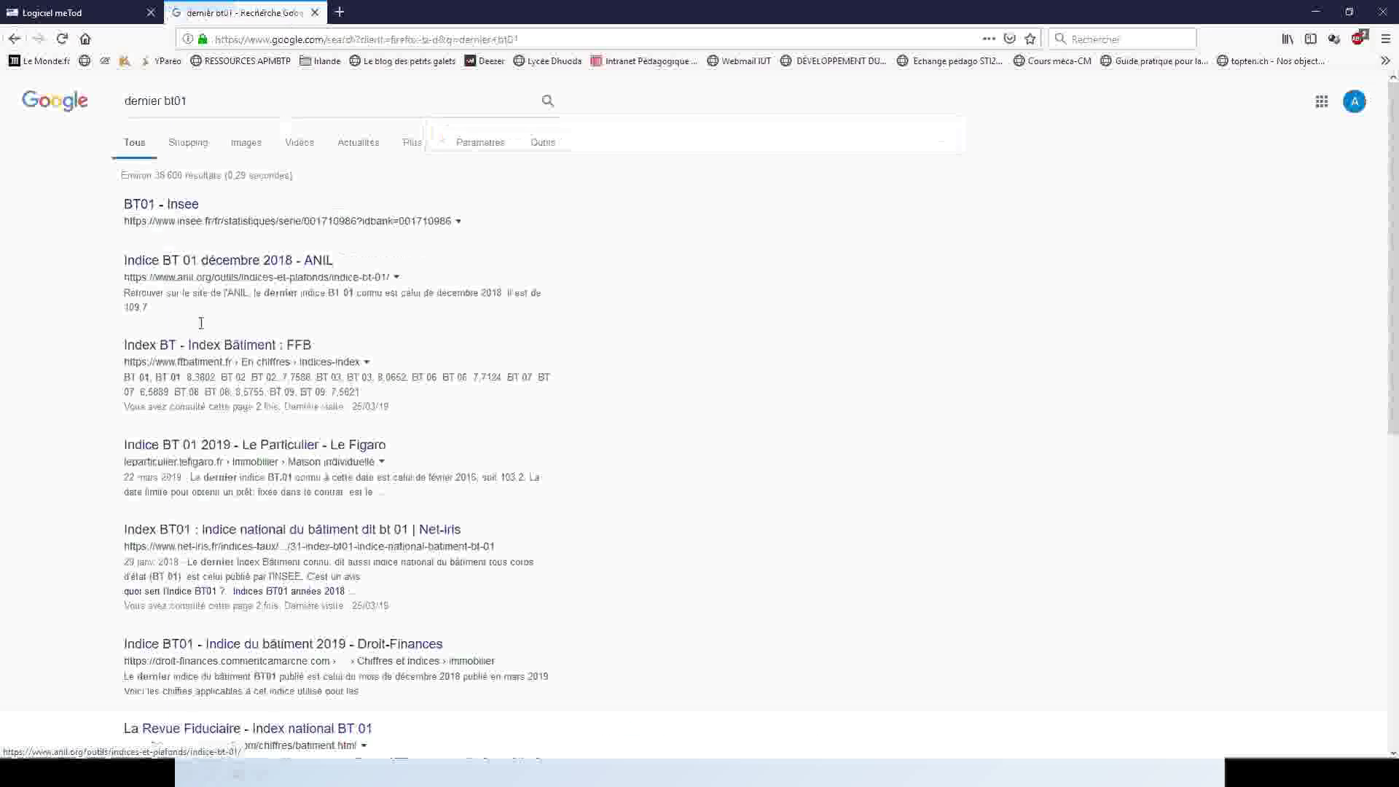
Open the FFB building index page and look up the latest BT01 value in its detailed table.
click(217, 357)
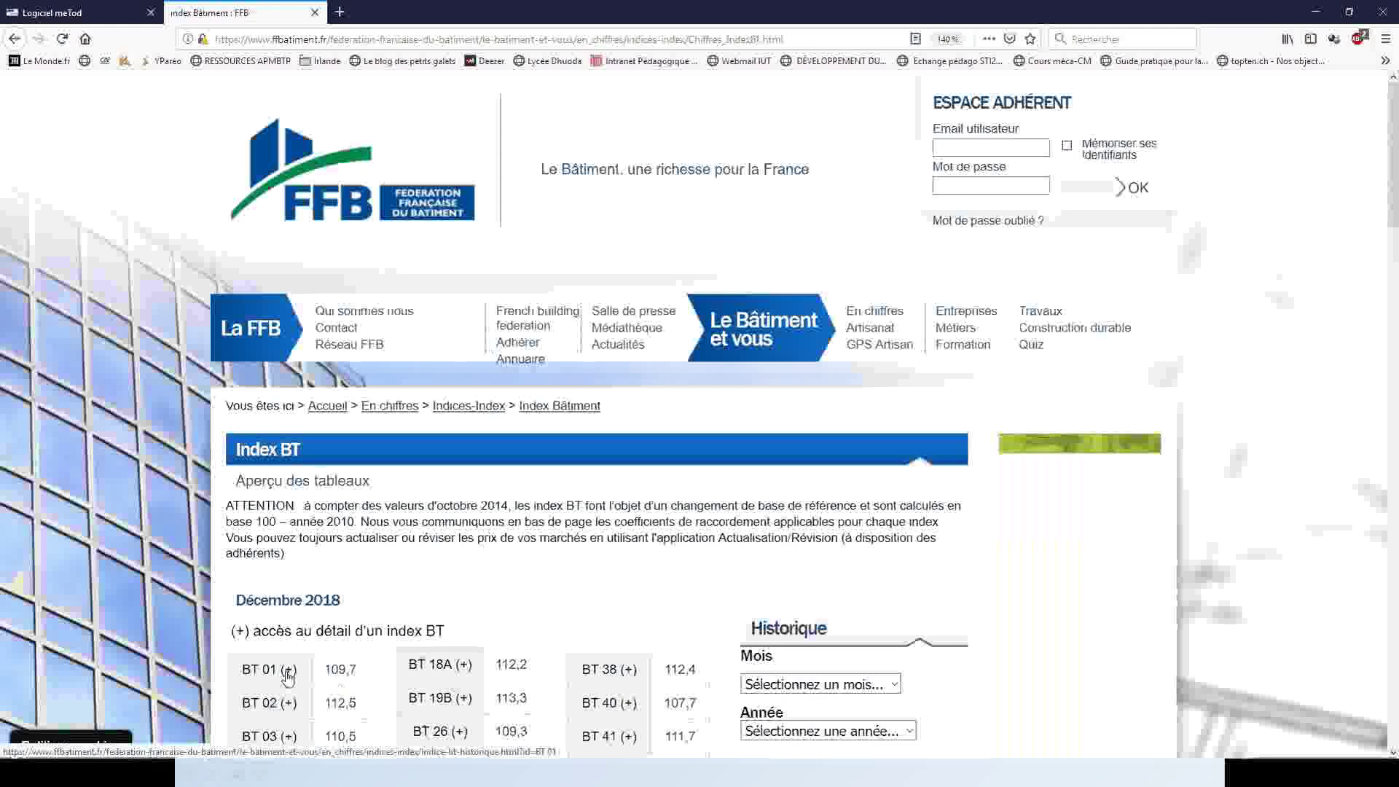
click(288, 676)
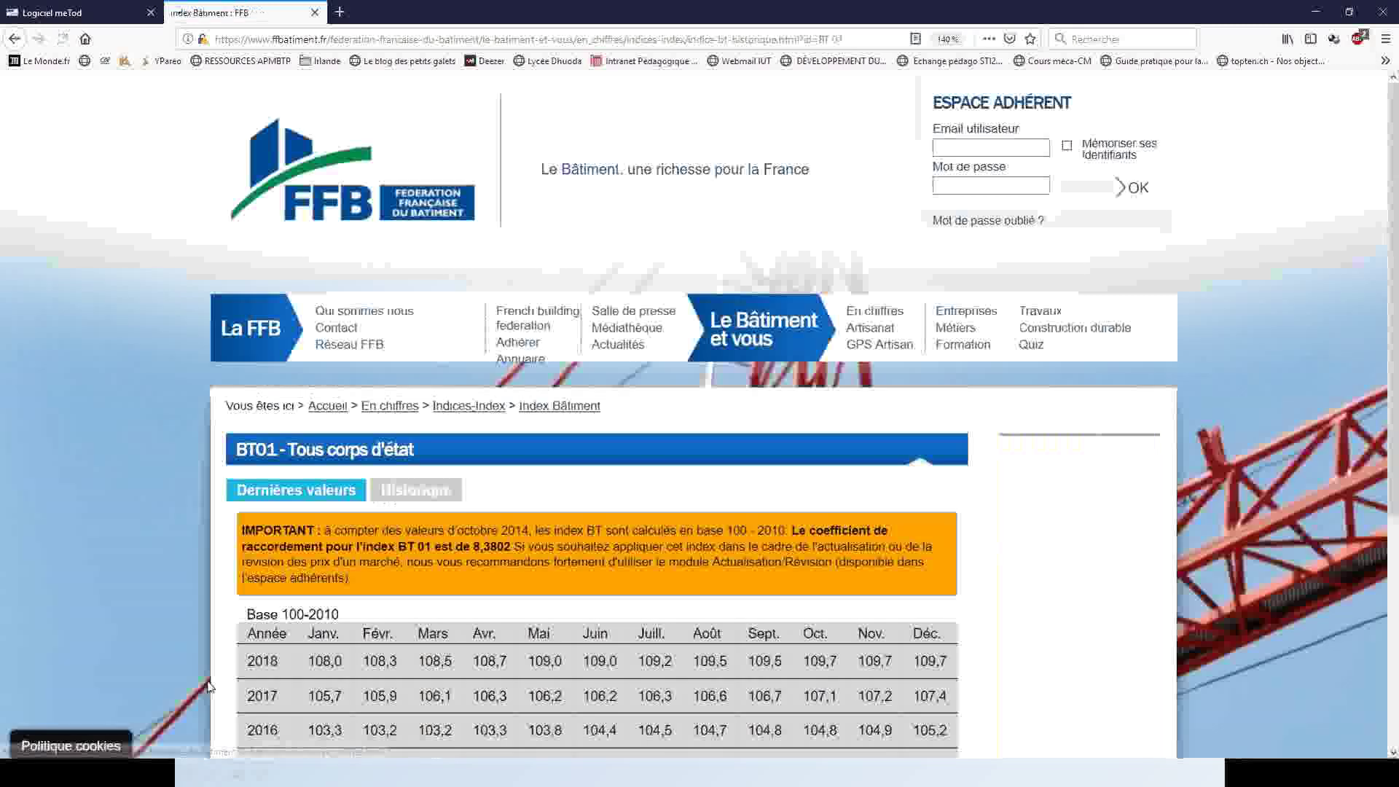
scroll(944, 576, down, 2)
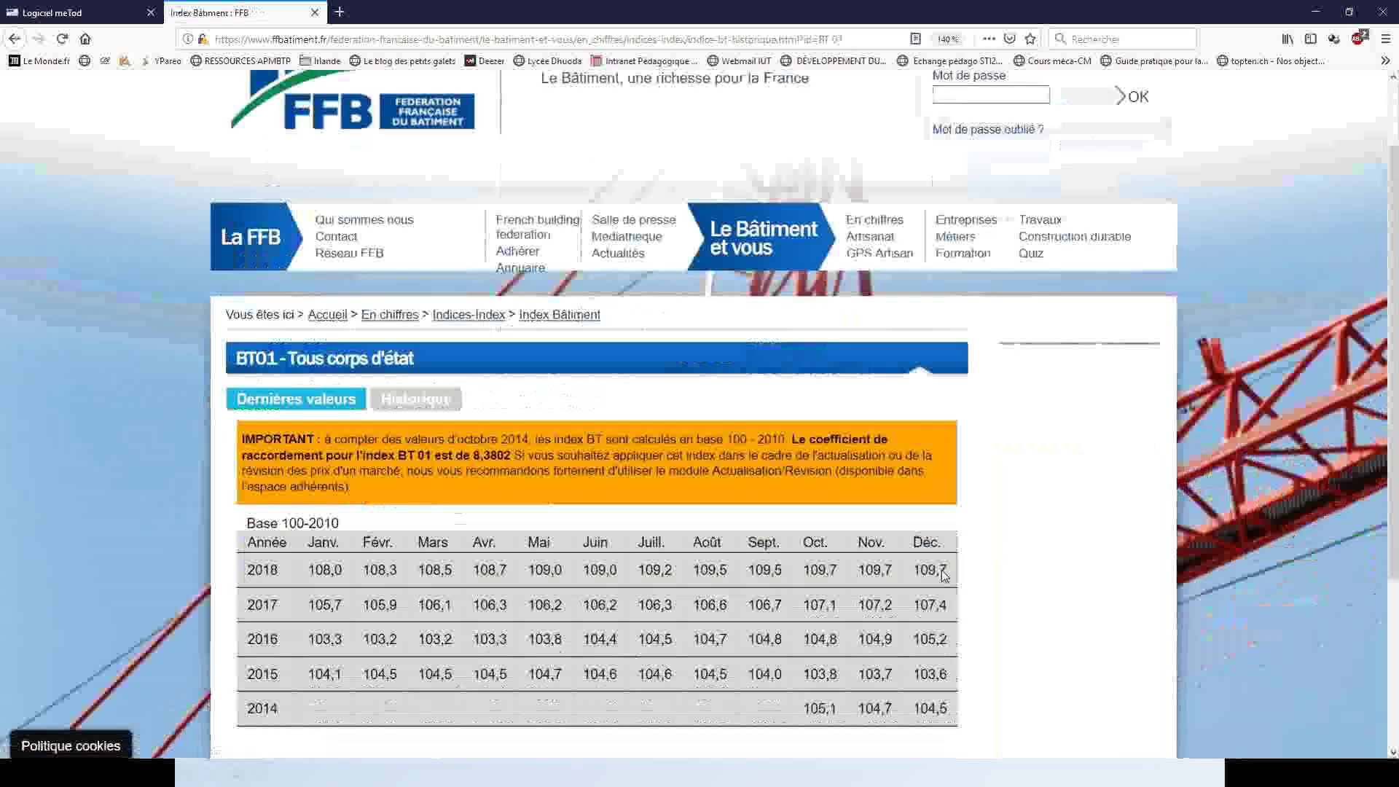
Back in the project form, set the price reference date to month 12 of 2018 and BT01 to 109.7, and continue.
click(51, 14)
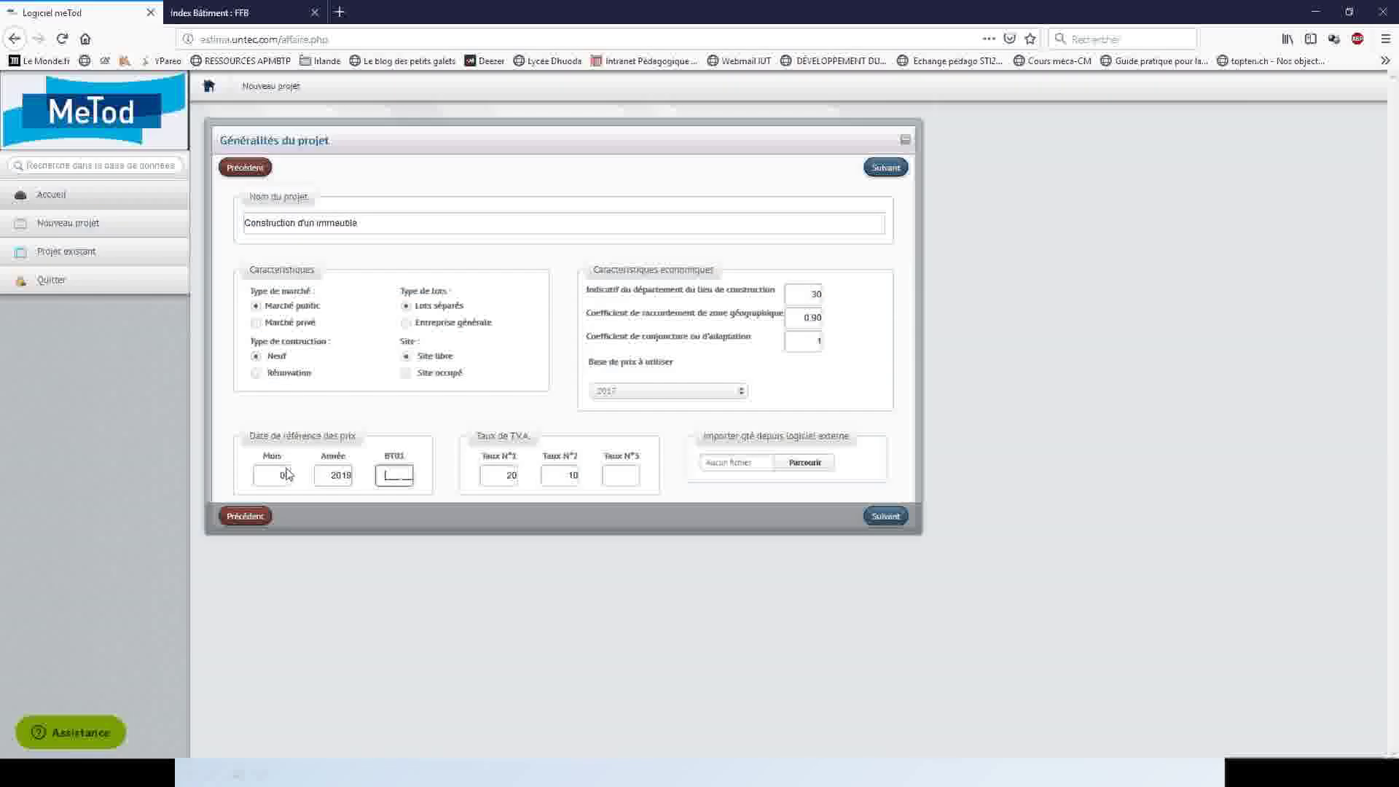
click(287, 474)
text(12)
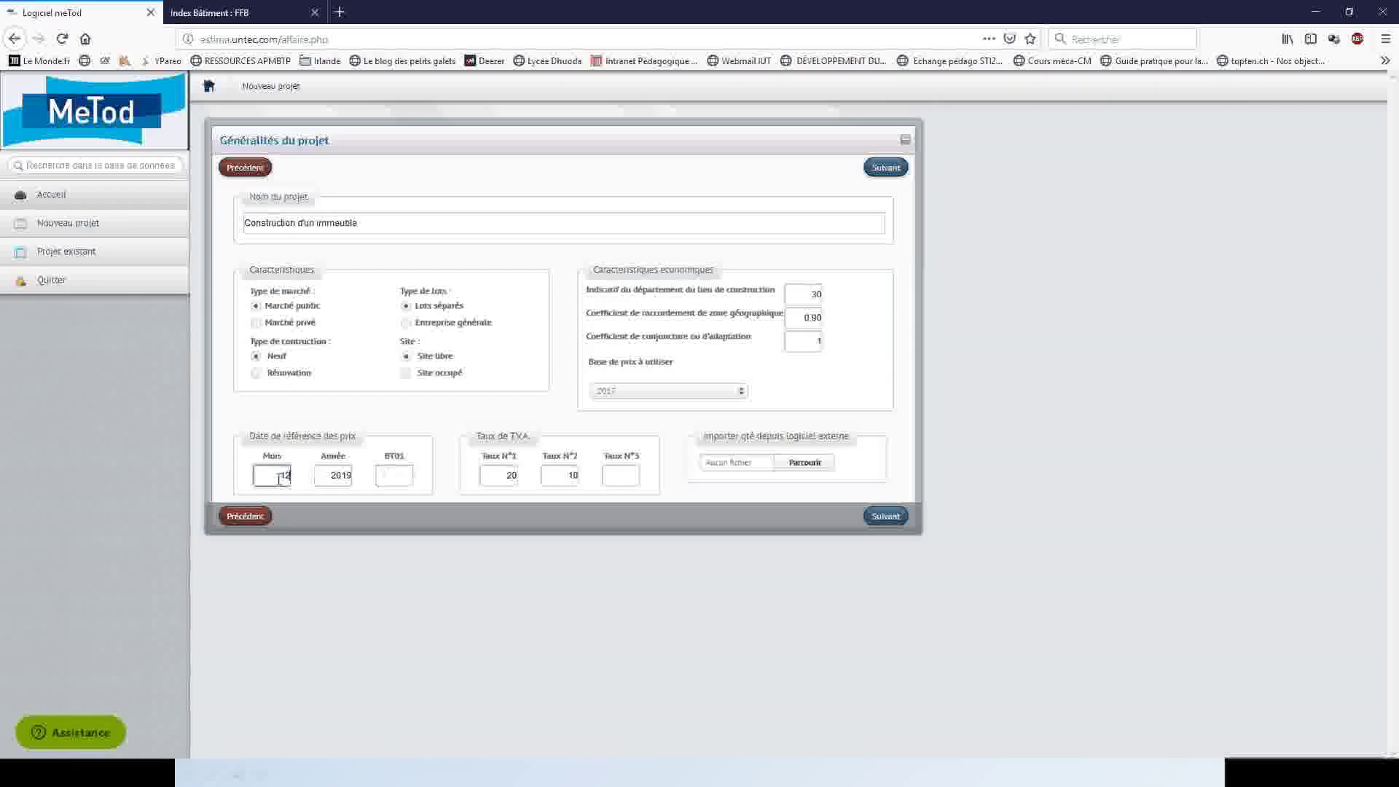
click(334, 480)
key(BackSpace)
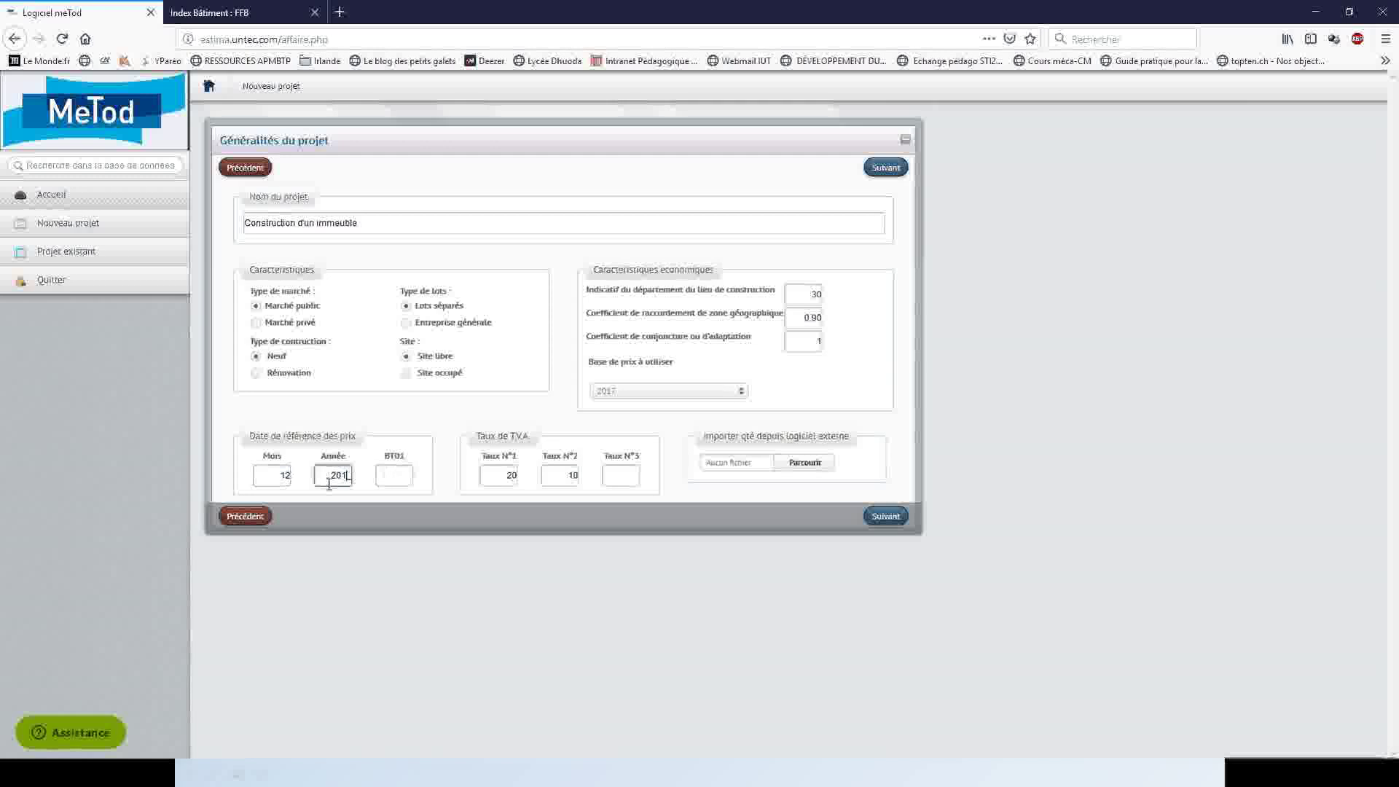
text(8)
key(Tab)
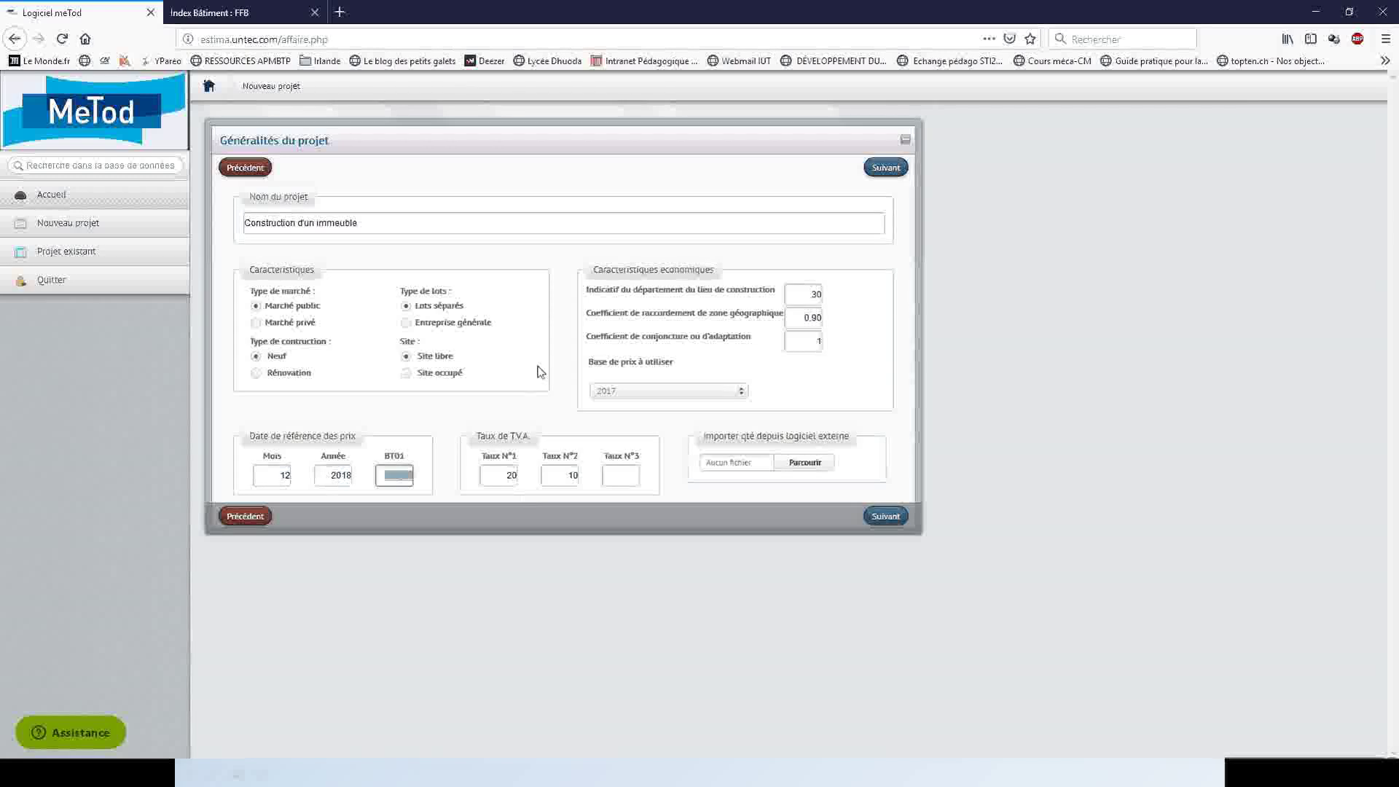
text(109)
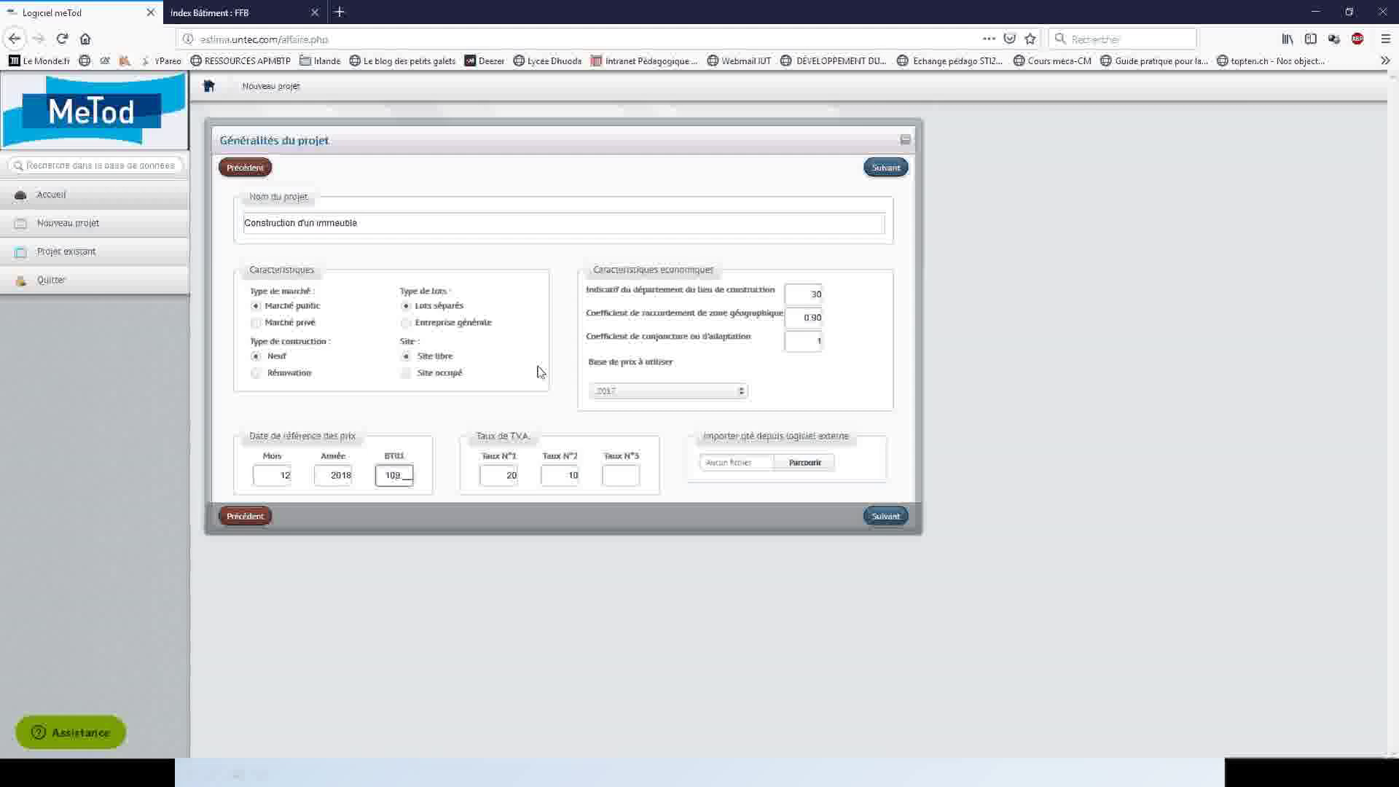
text(.7)
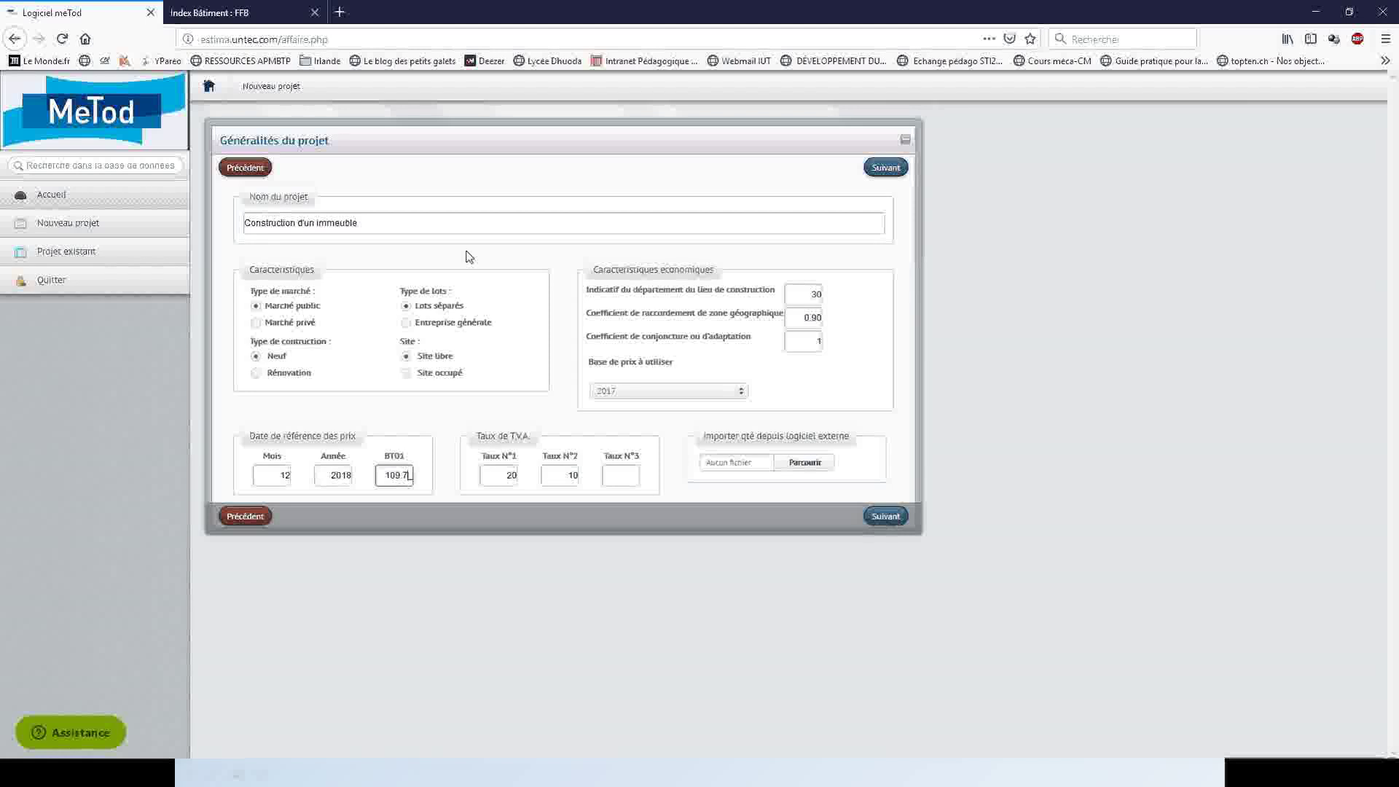
click(883, 518)
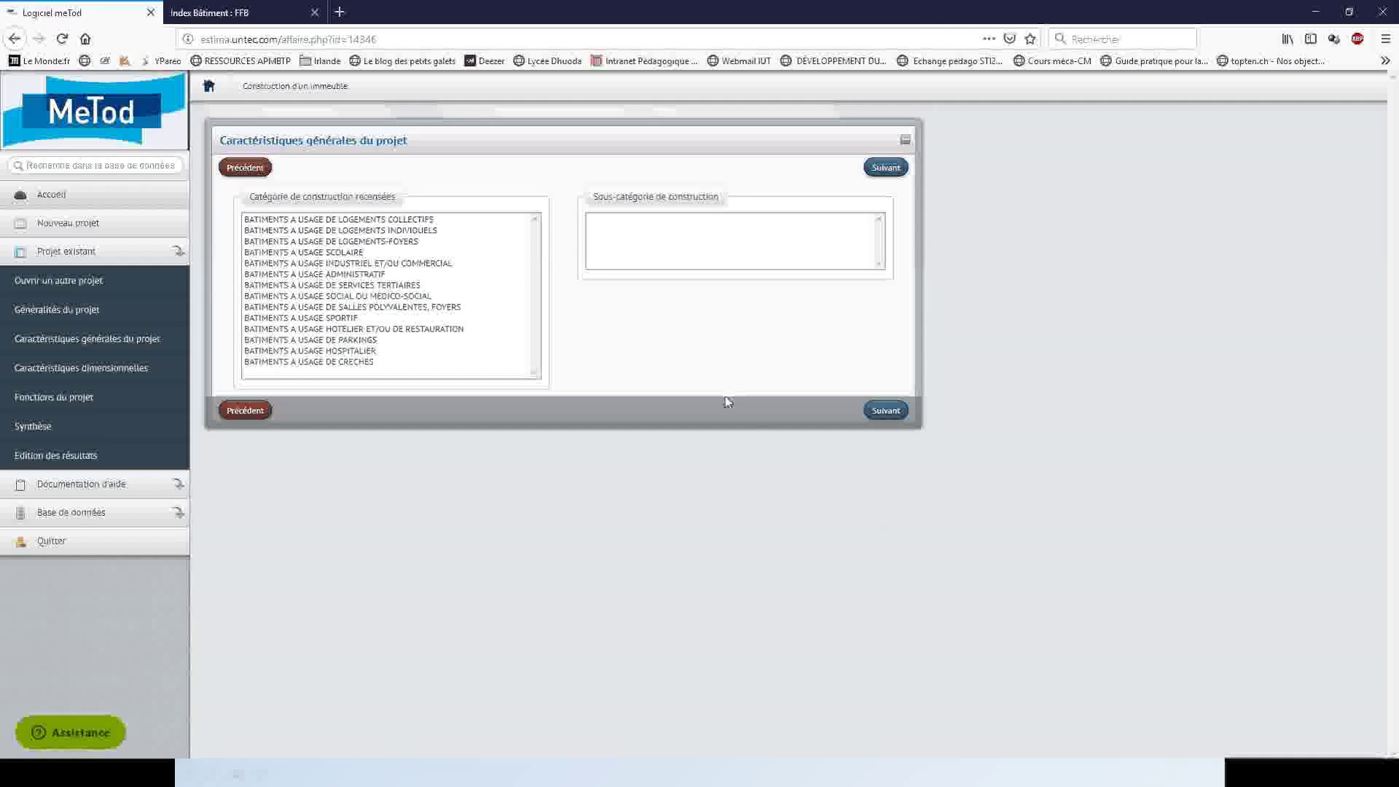
Choose the category "Bâtiments à usage de logements collectifs" with subcategory "Collectifs en bande jusqu'à R+4", and continue.
click(386, 220)
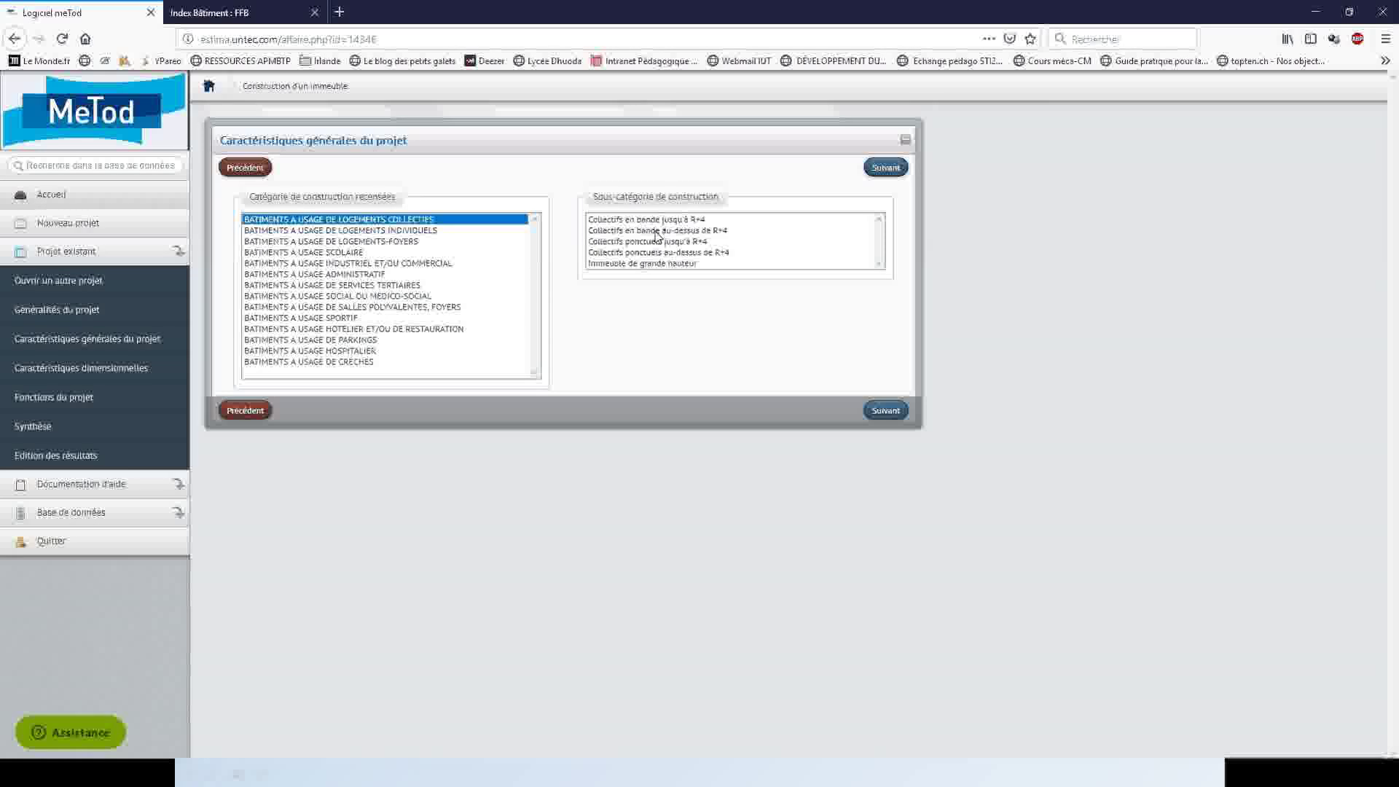
click(869, 223)
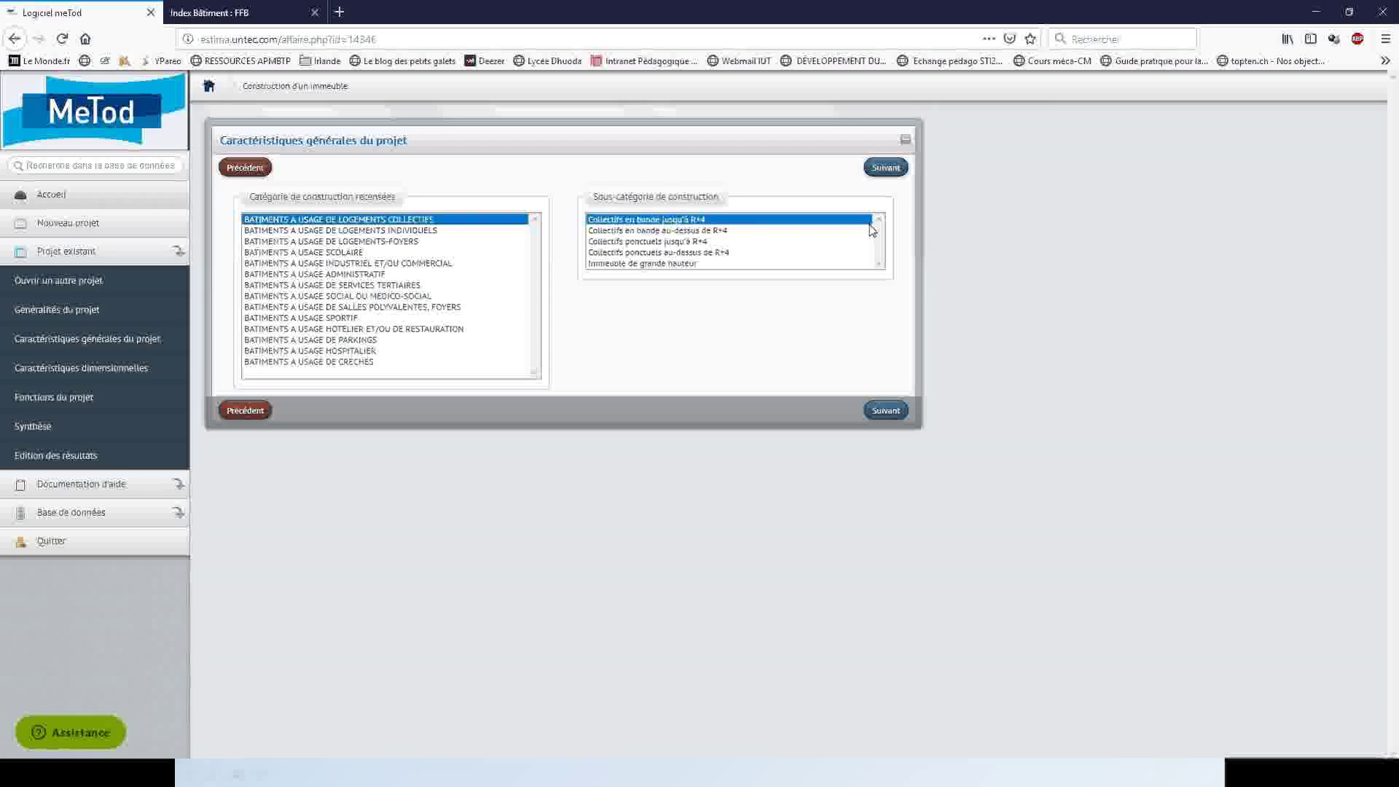
click(885, 410)
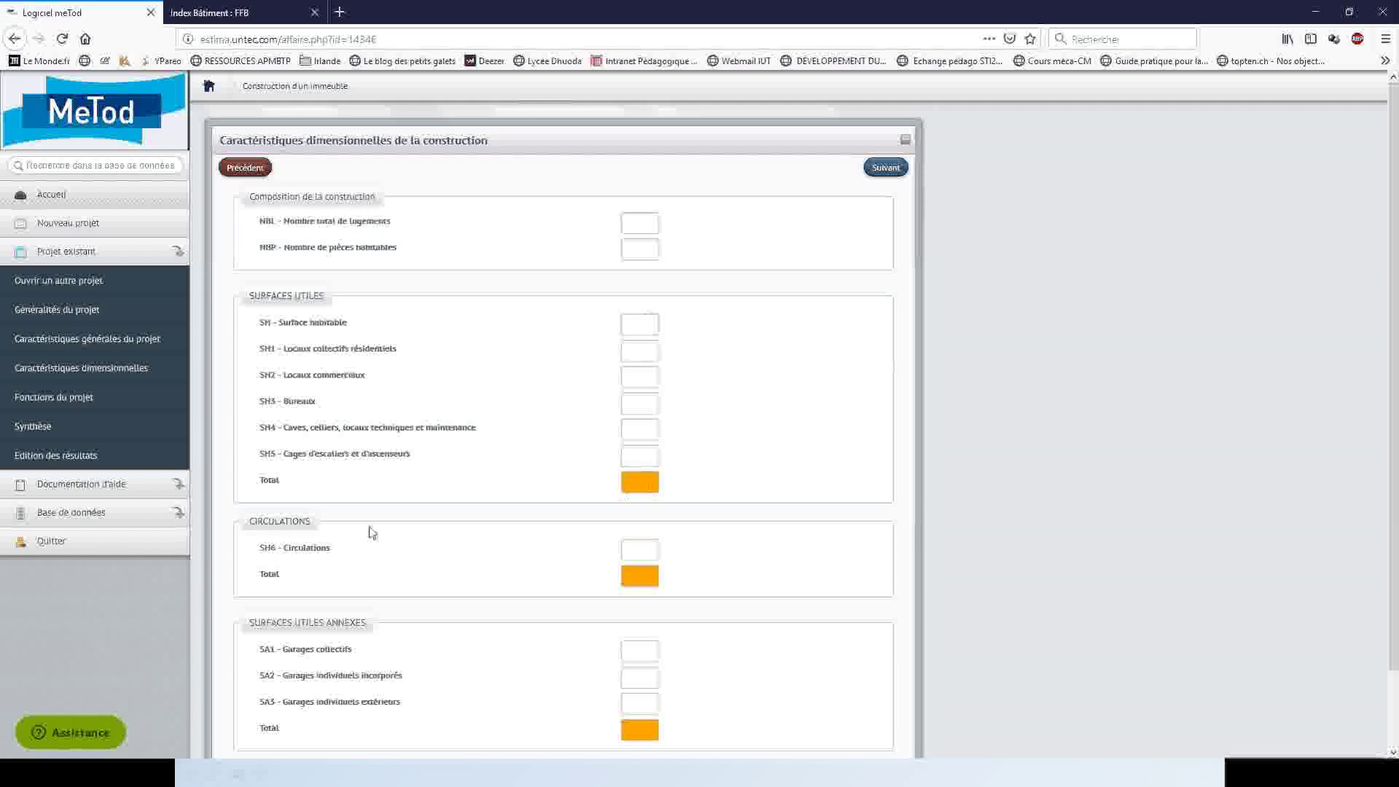
Review the construction's dwelling, usable area, circulation and garage fields, leave them empty and continue to the dimensional summary.
scroll(382, 526, down, 1)
scroll(382, 526, down, 2)
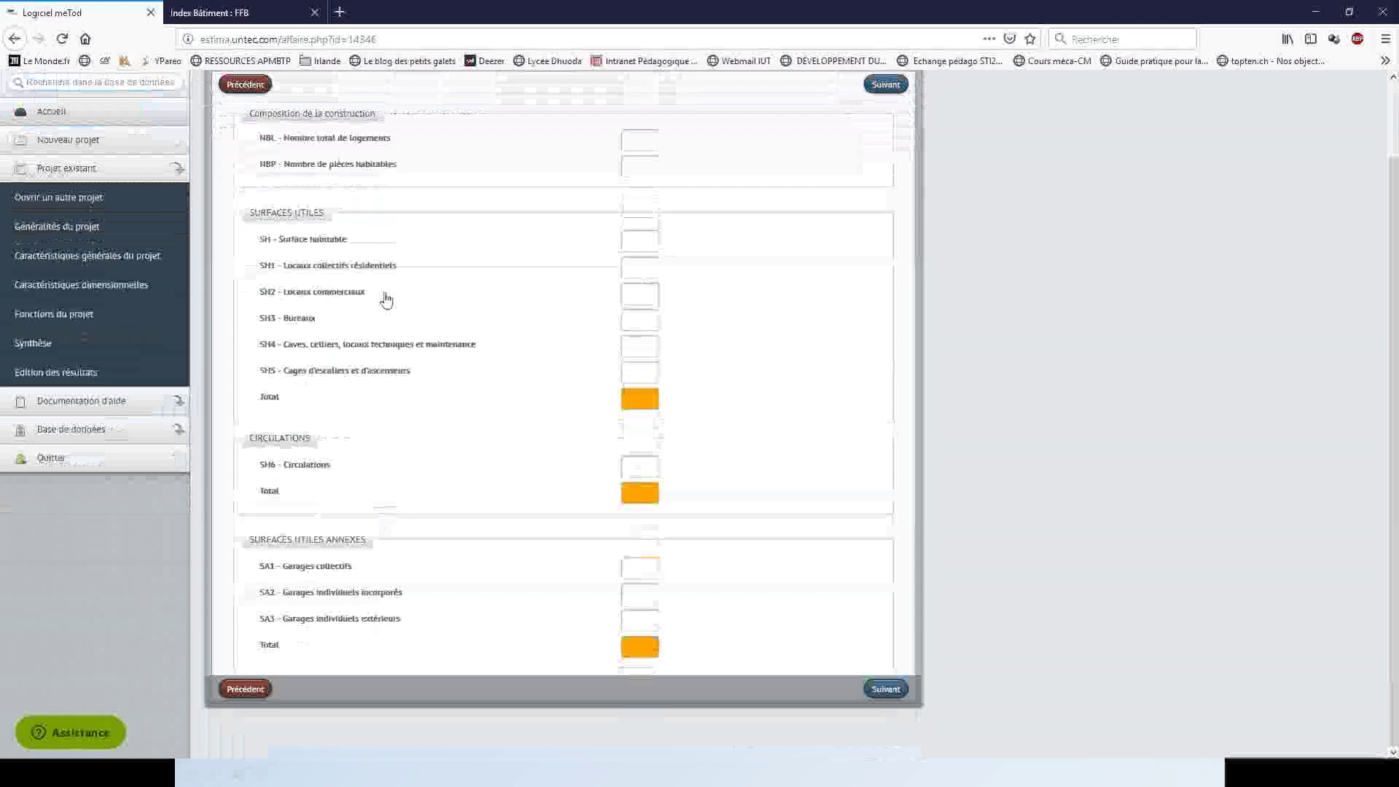
scroll(452, 335, up, 1)
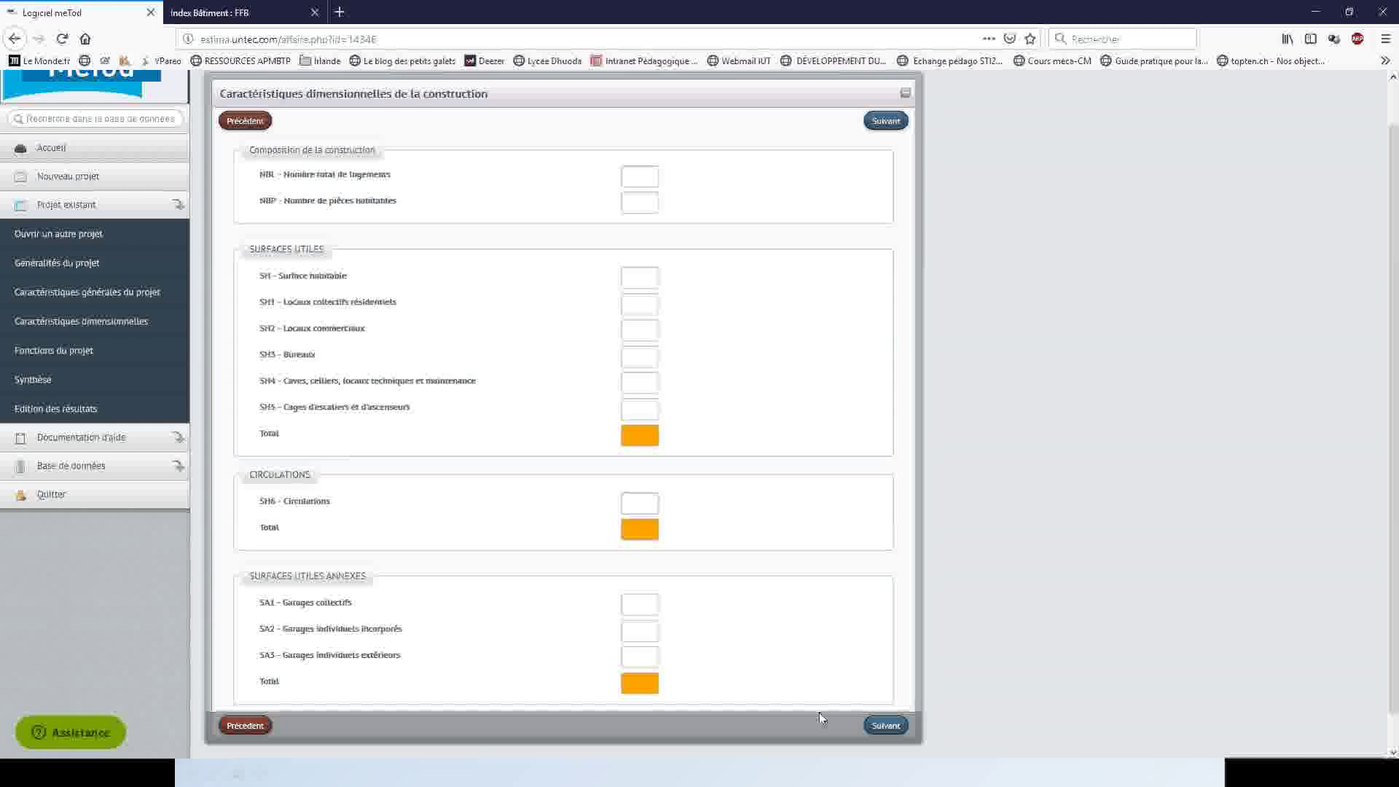
click(888, 725)
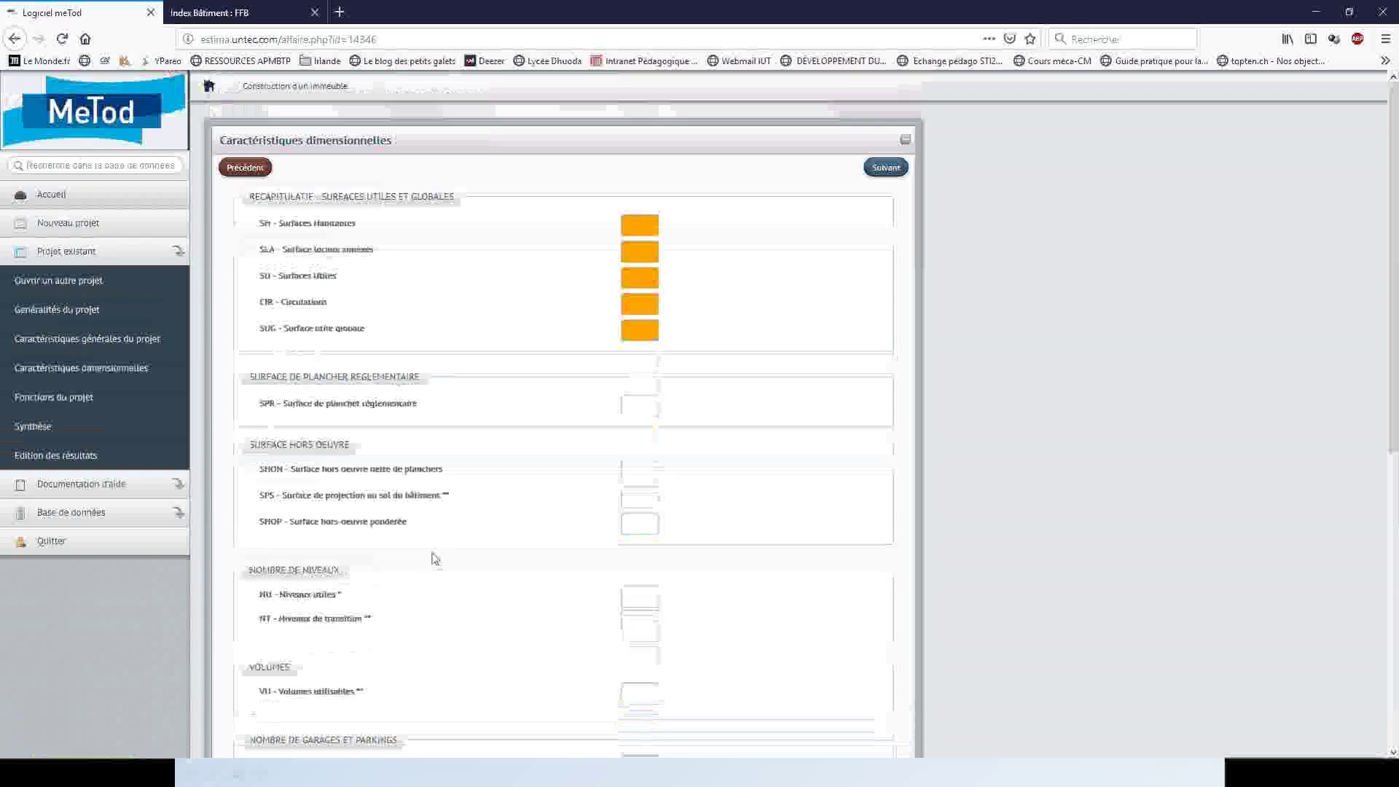
Open the Cahier des données workbook from the help documentation in Microsoft Excel and display sheet A1 for collective housing.
click(152, 508)
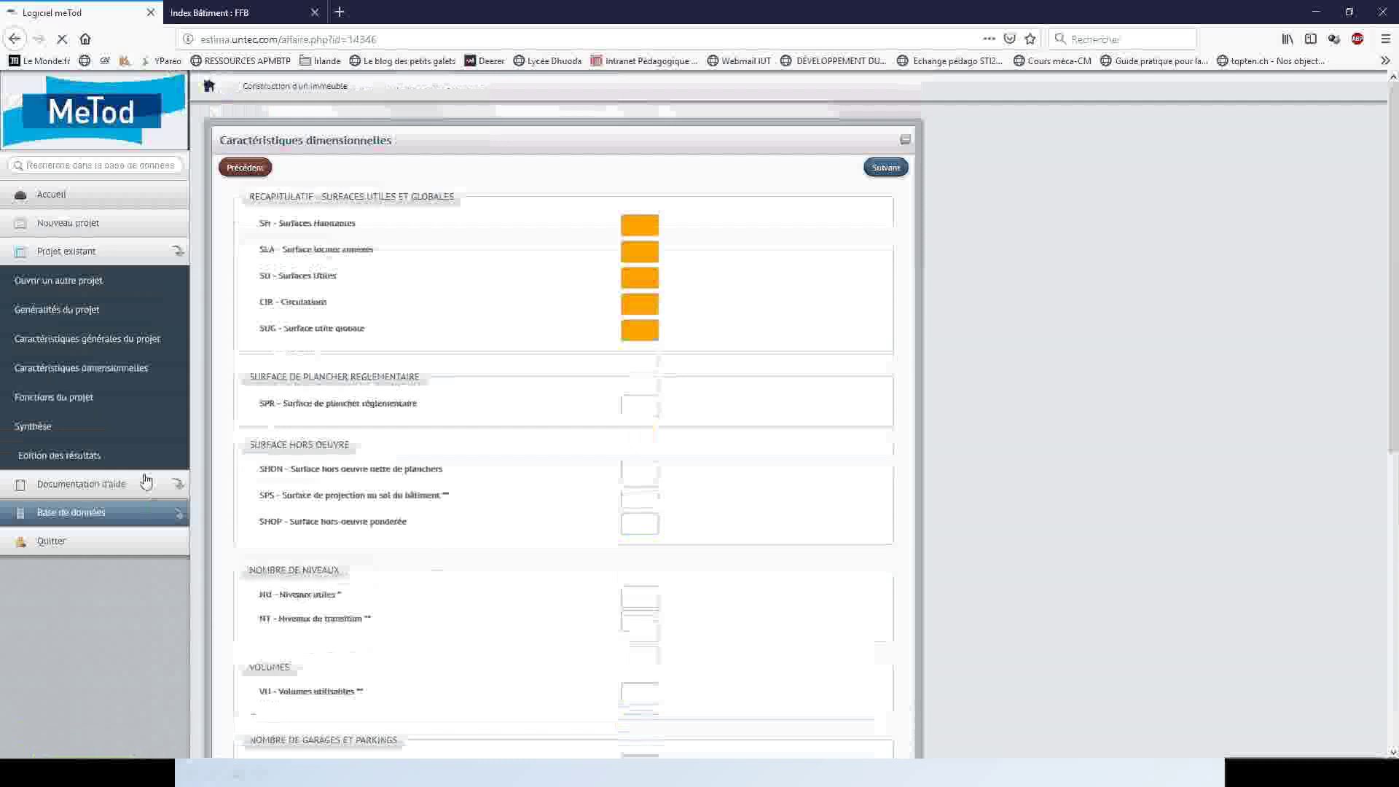
click(145, 482)
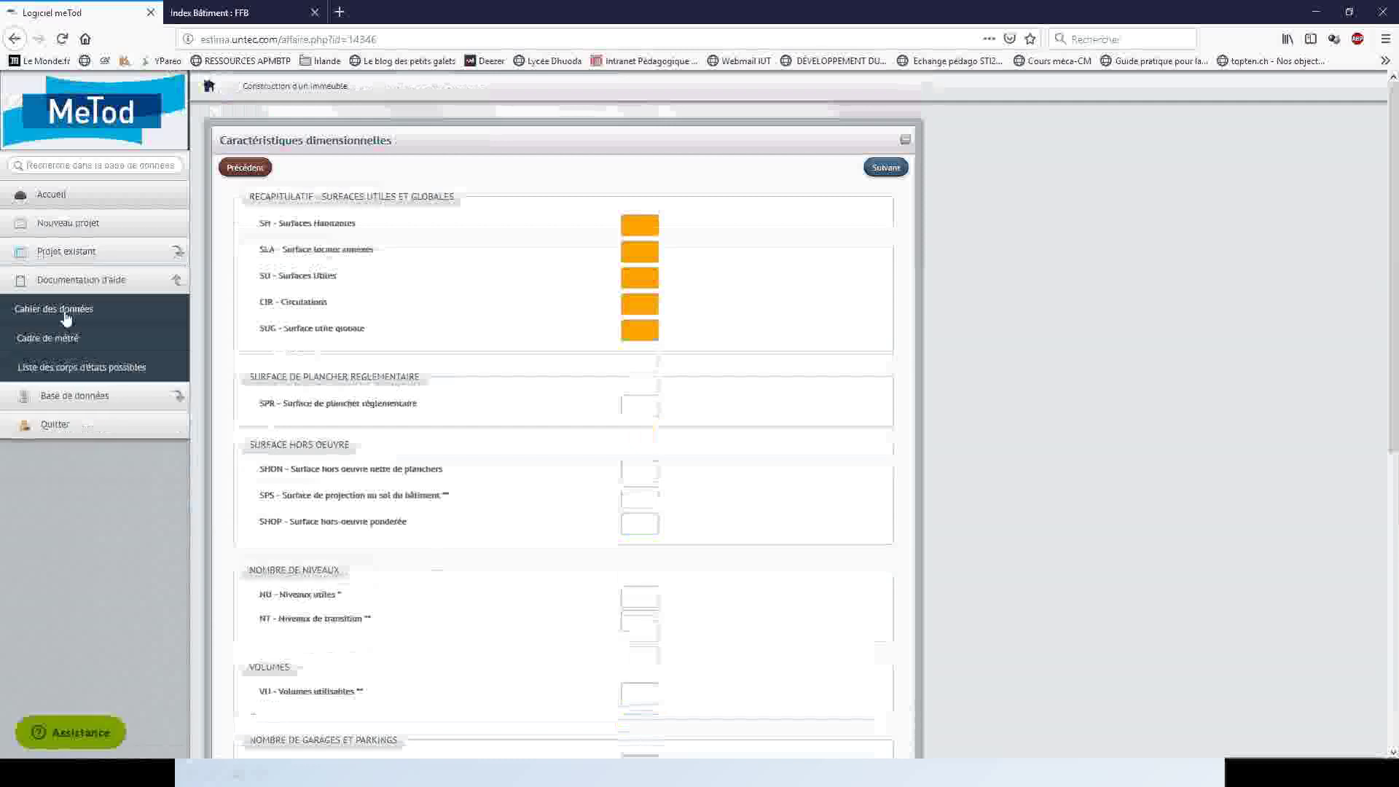
click(66, 312)
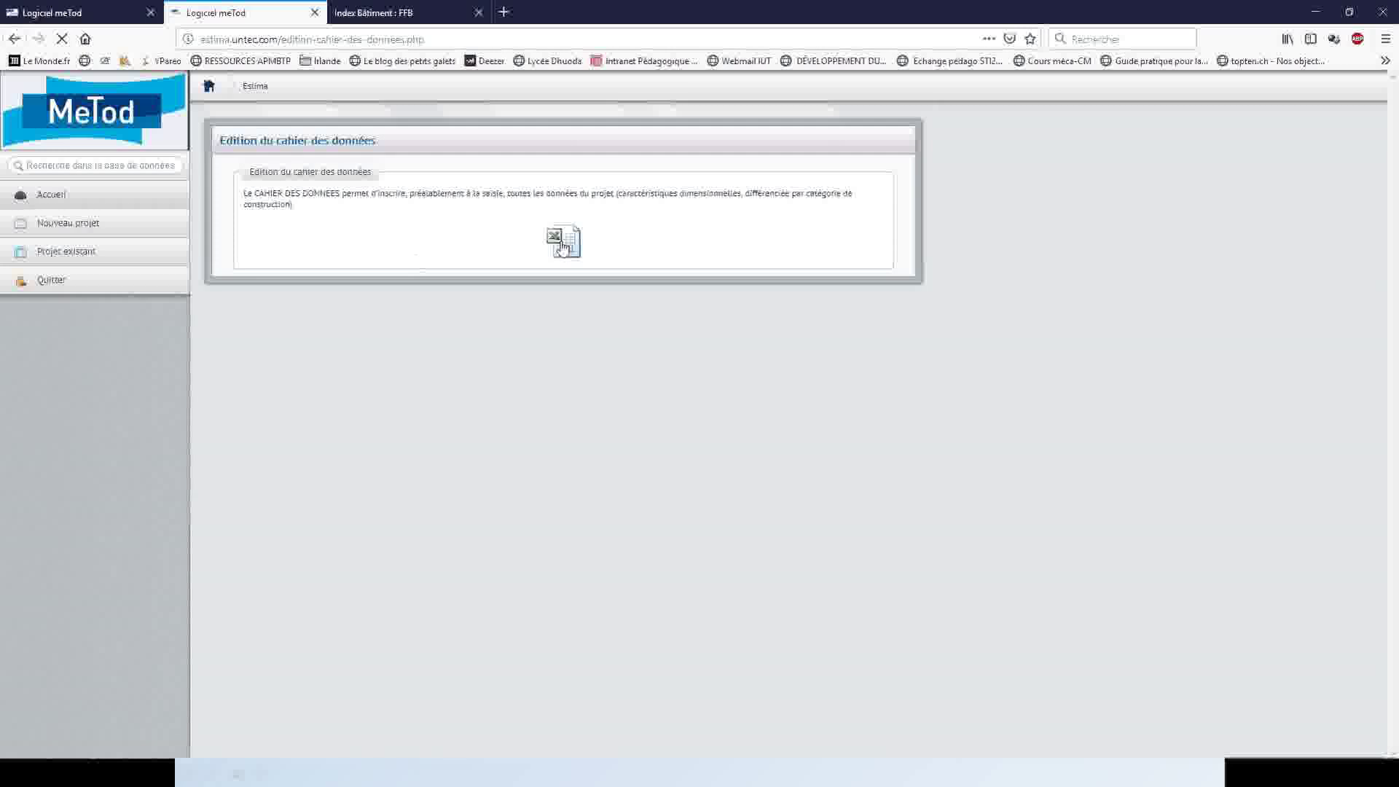
click(562, 248)
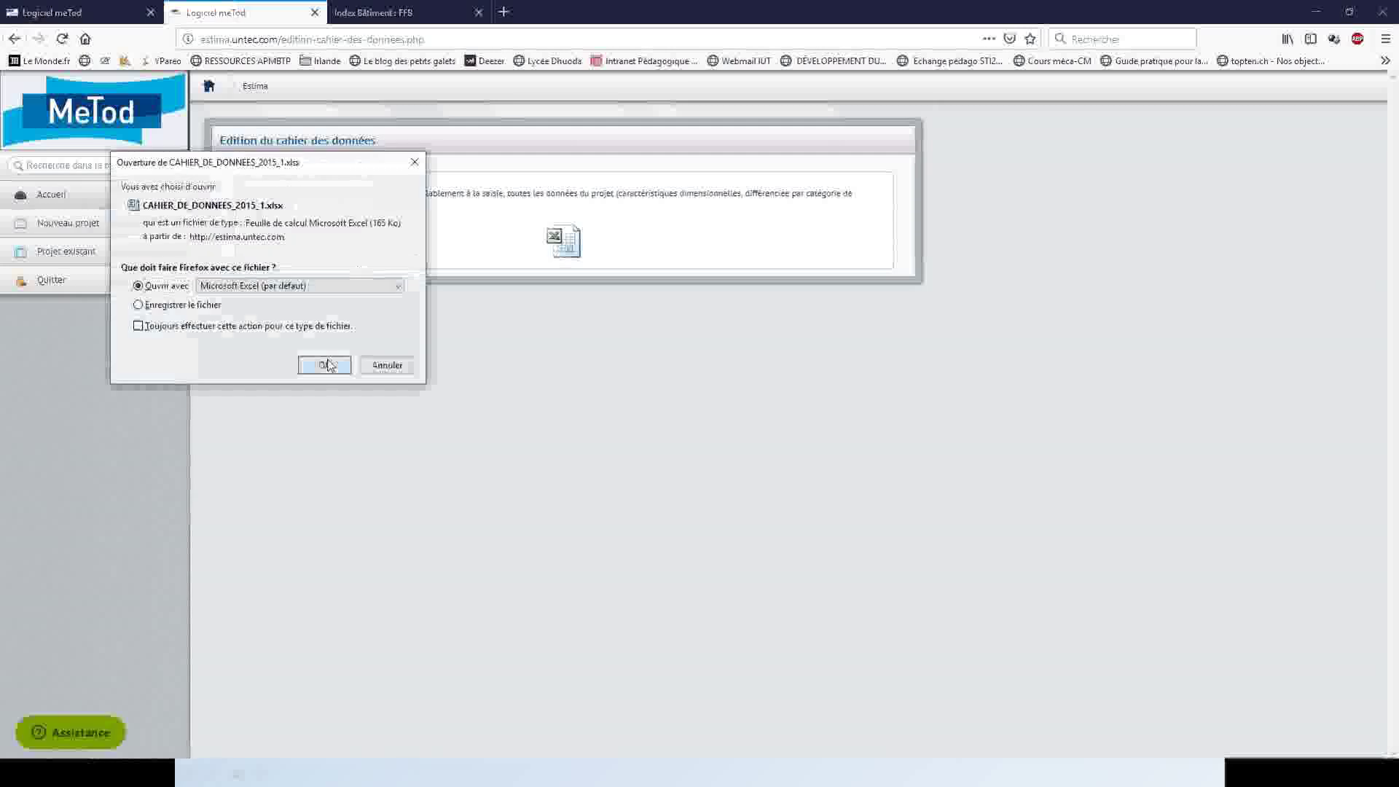
click(325, 365)
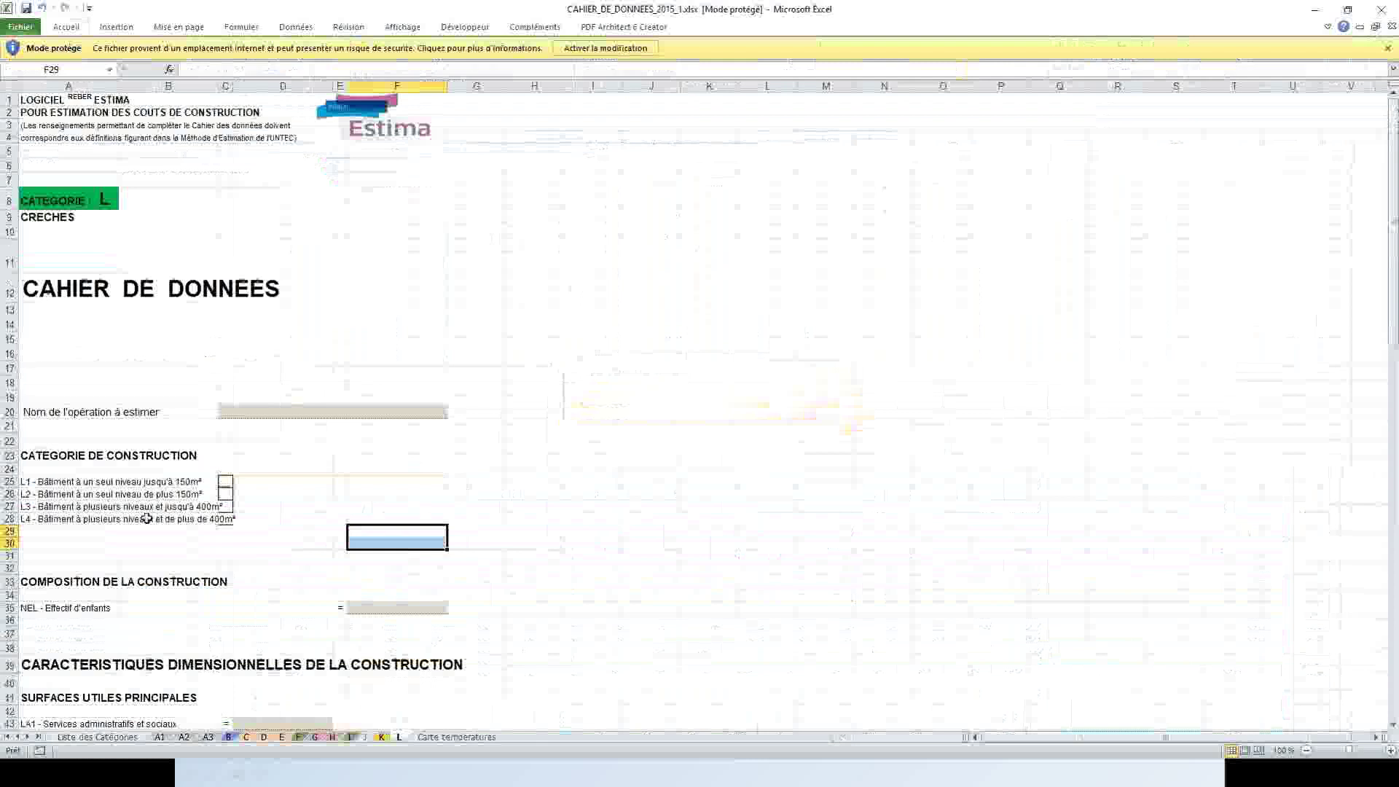
click(155, 737)
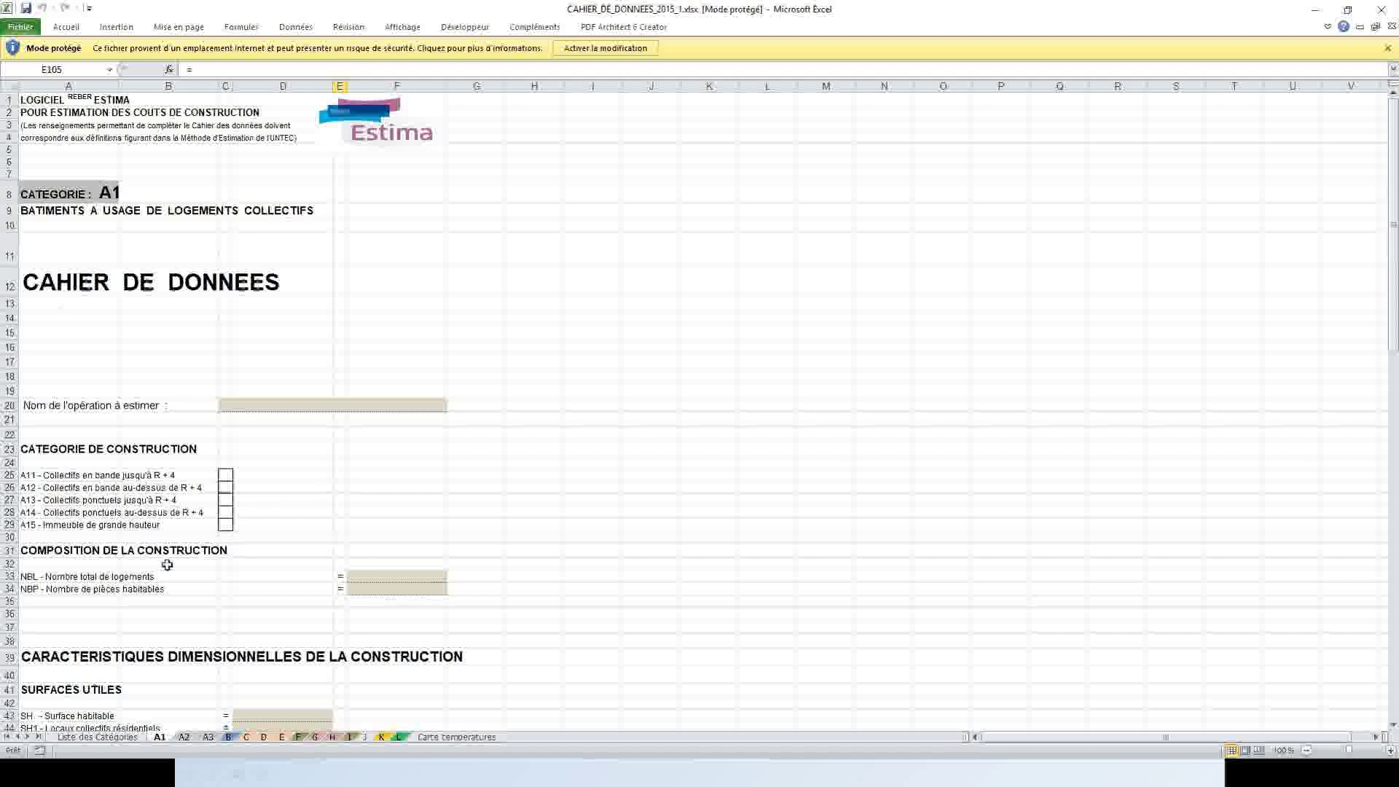
Examine the data fields of sheet A1, from the construction category and useful areas through volumes, parking and heating to the façades.
scroll(167, 565, down, 4)
scroll(260, 342, down, 9)
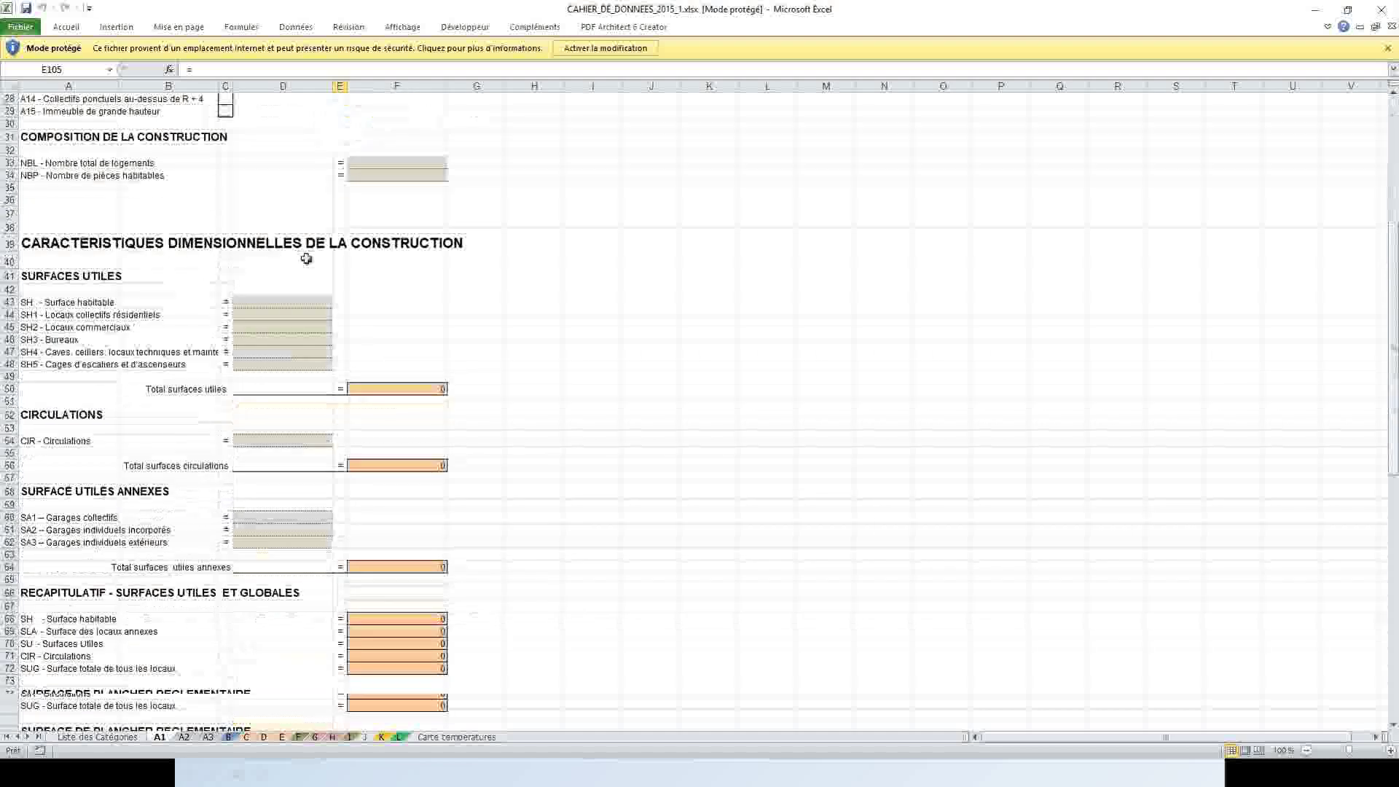
scroll(308, 260, down, 6)
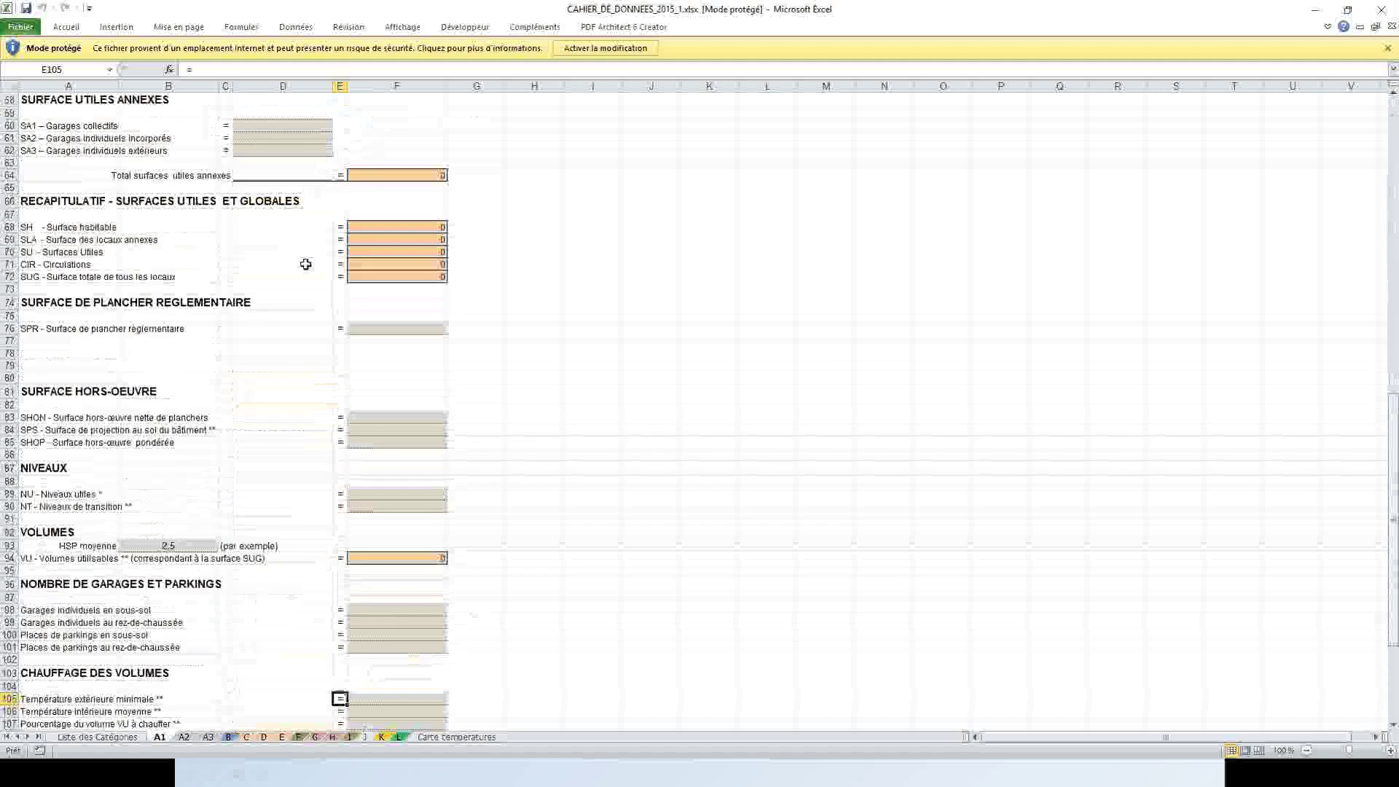
scroll(305, 264, down, 4)
scroll(305, 264, down, 2)
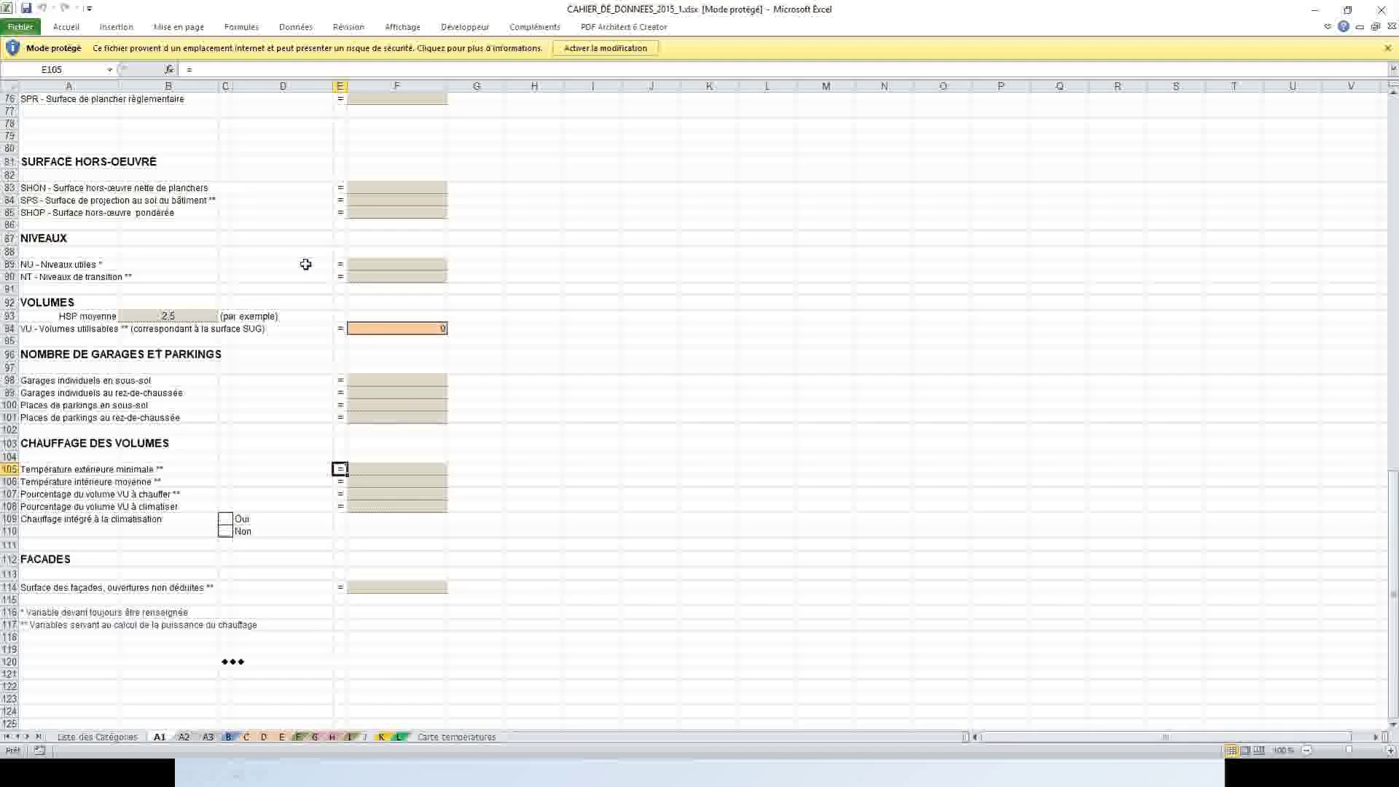
scroll(303, 265, up, 8)
scroll(279, 367, up, 17)
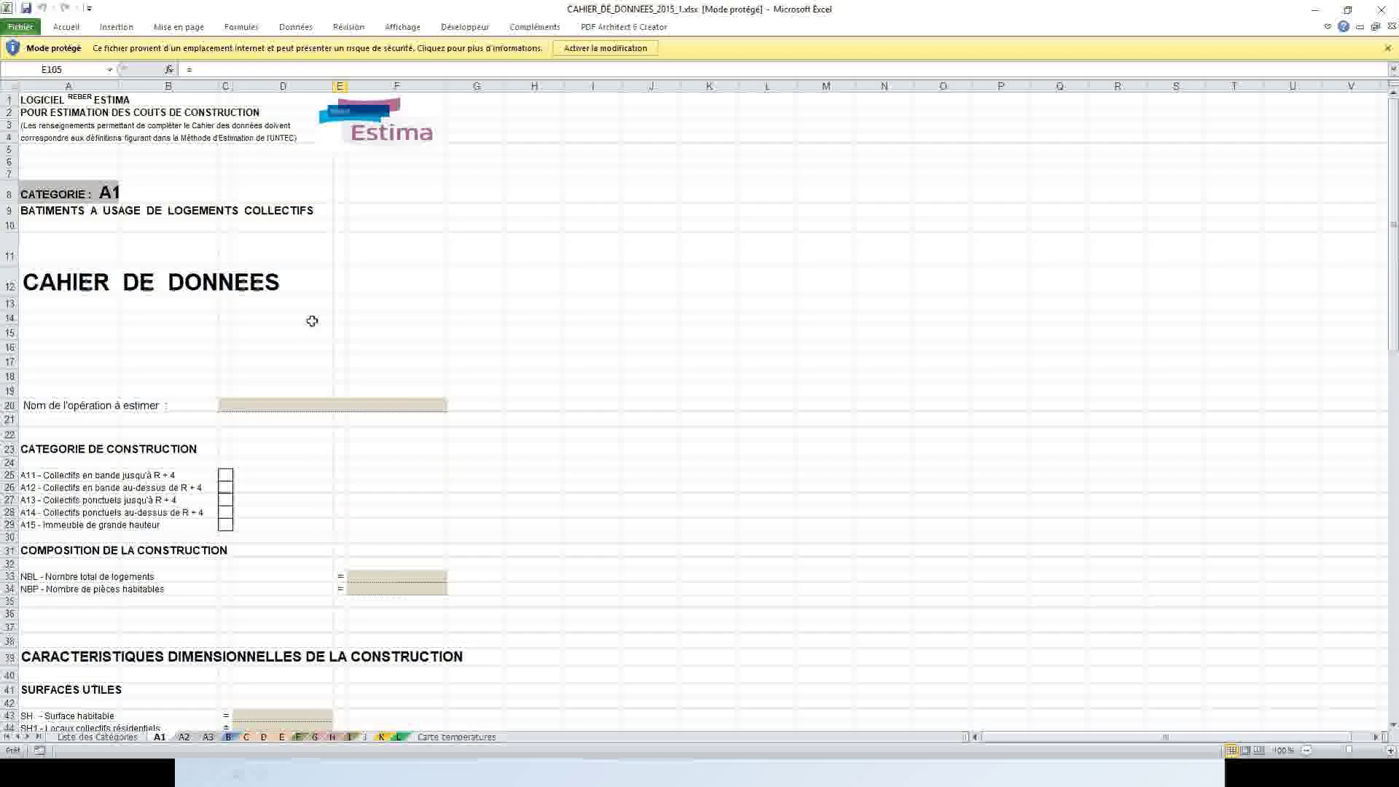
Switch back to Estima in the browser, view the list of existing projects and return to the open project's "Caractéristiques dimensionnelles" form.
key(alt+Tab)
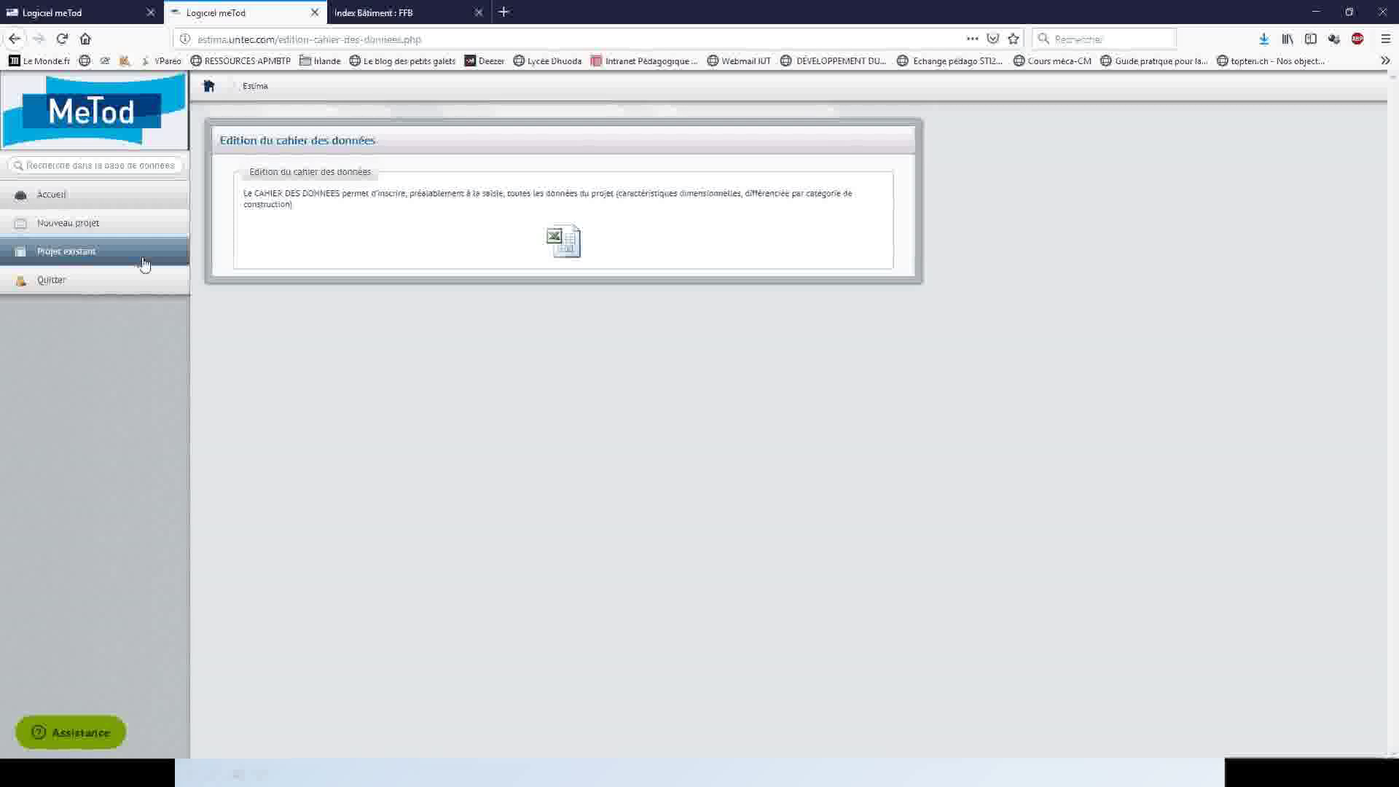
click(50, 254)
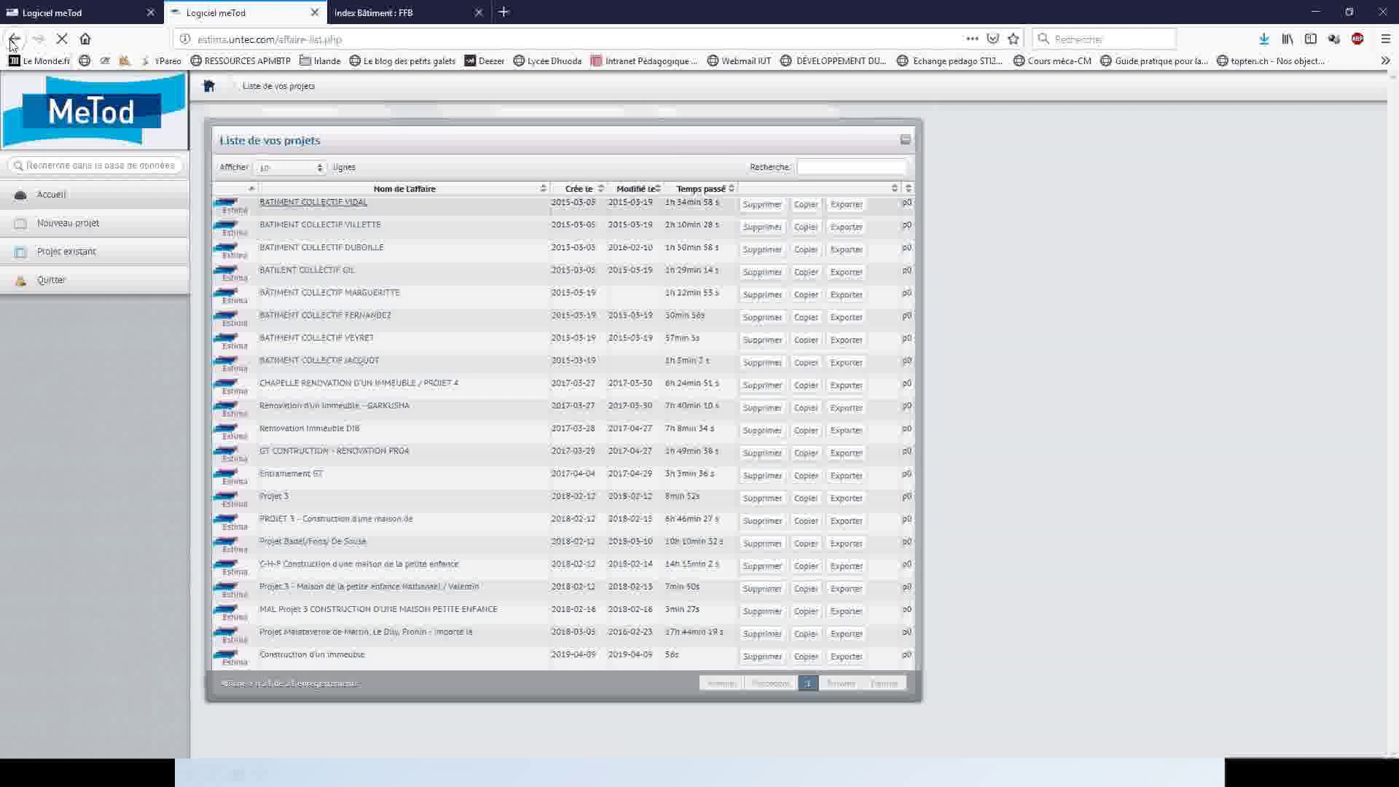
click(97, 14)
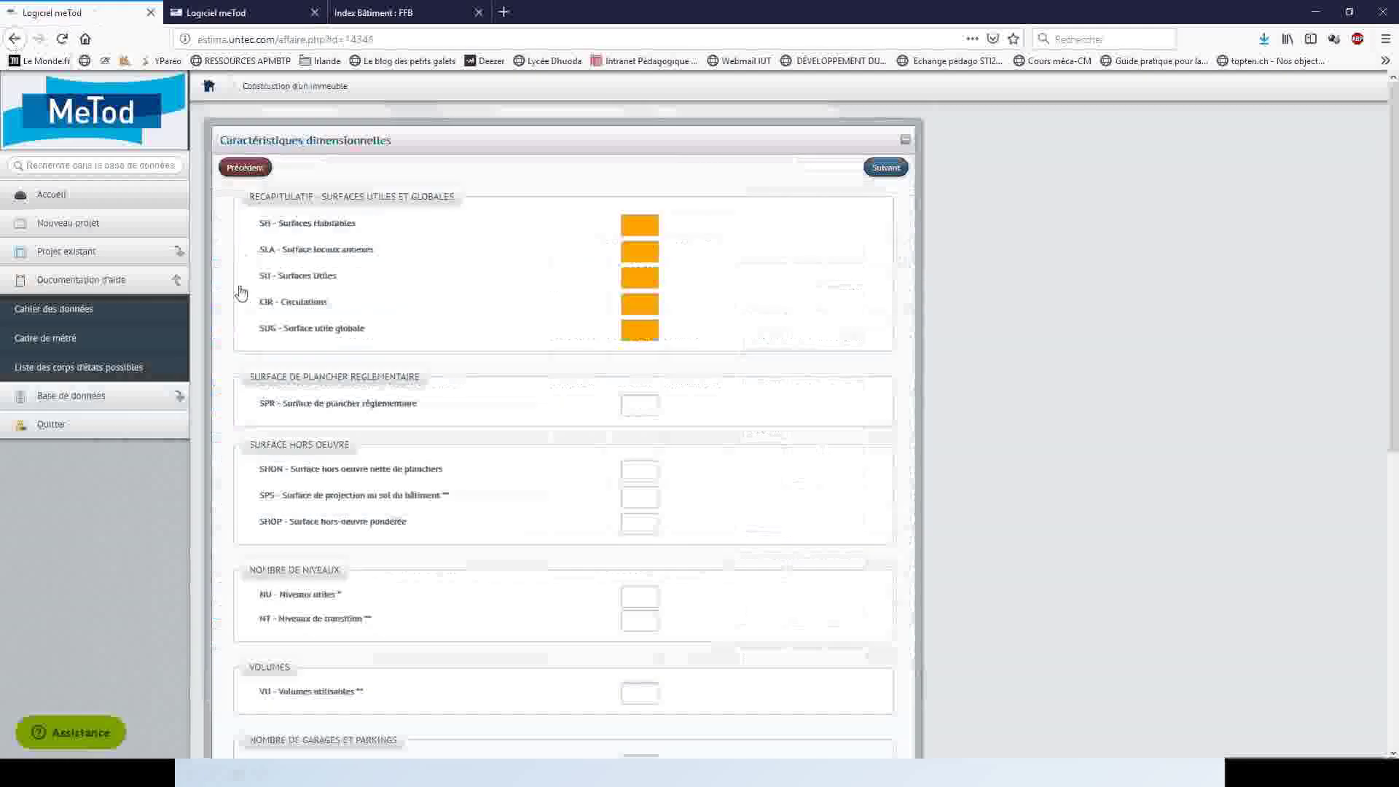